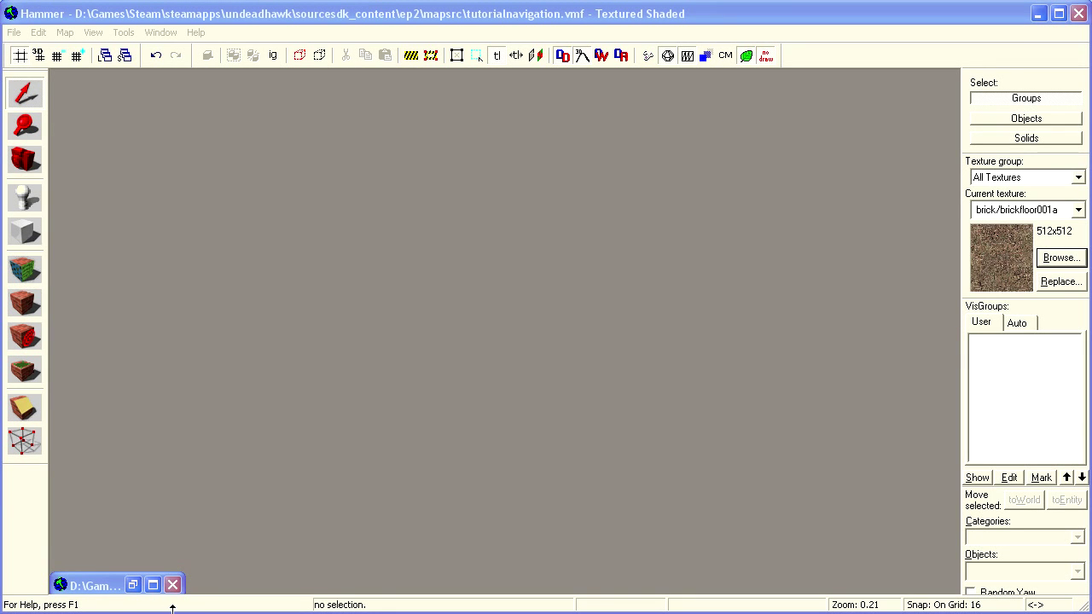
Maximize the maze map window and set info_node as the entity type to place
click(152, 585)
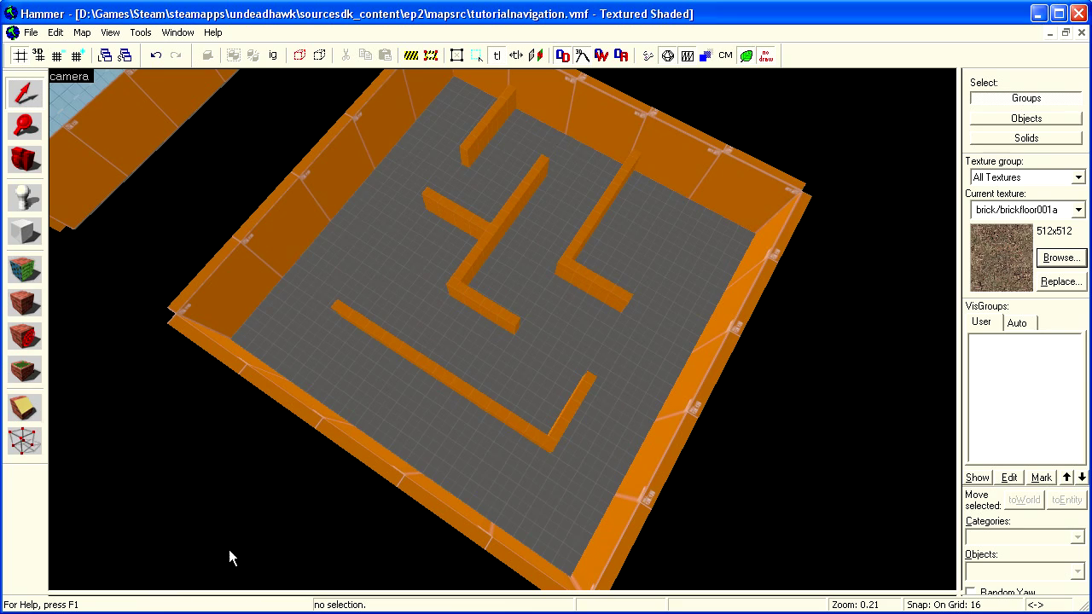
click(24, 197)
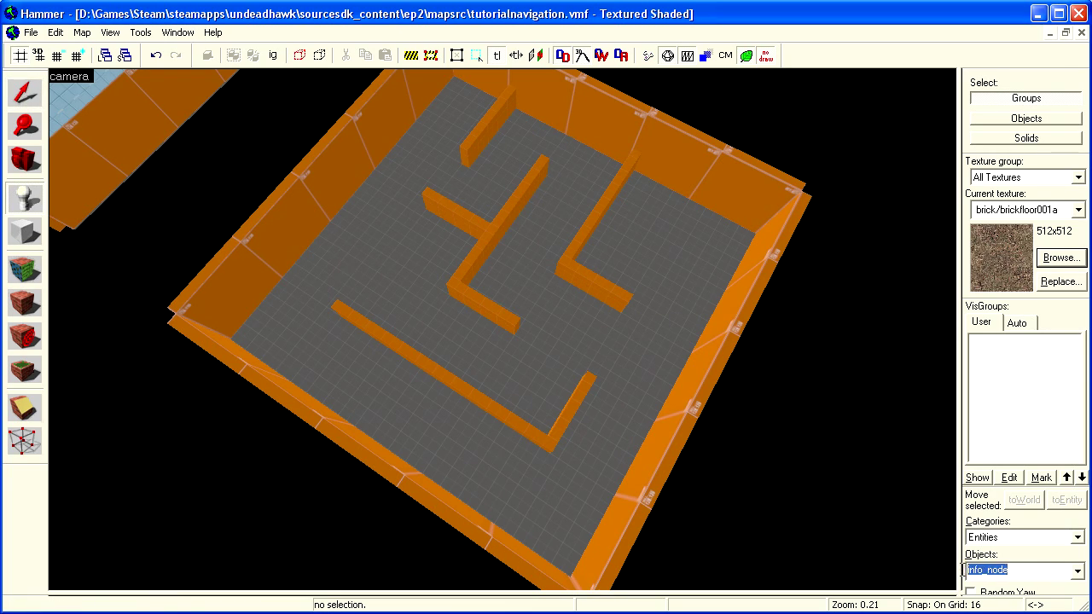
Place info_node entities across the lower, right-hand and left corridors of the maze floor
click(551, 512)
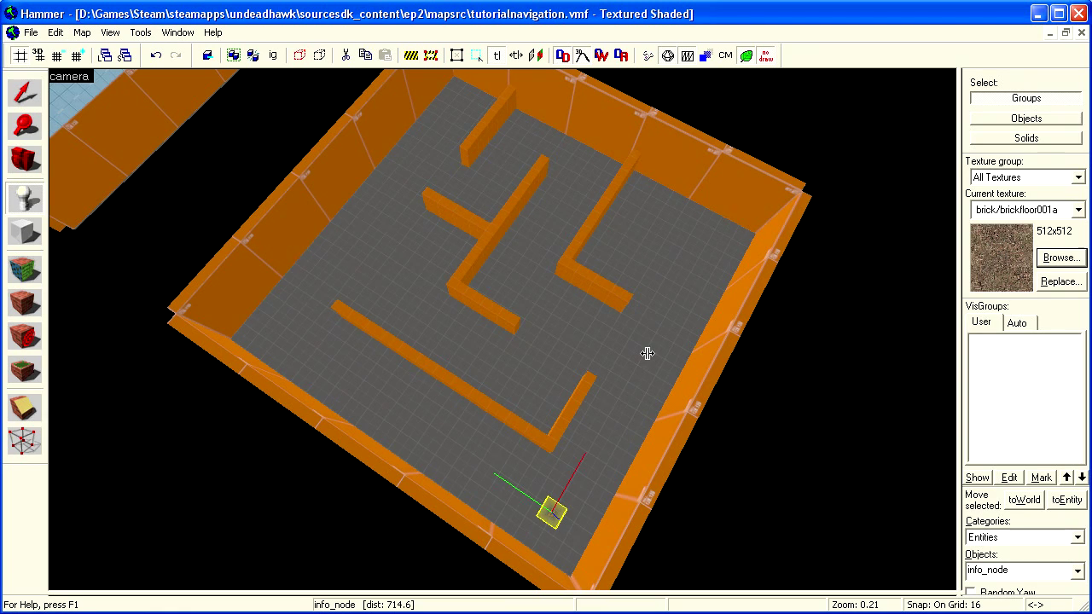
click(648, 356)
click(574, 326)
click(531, 387)
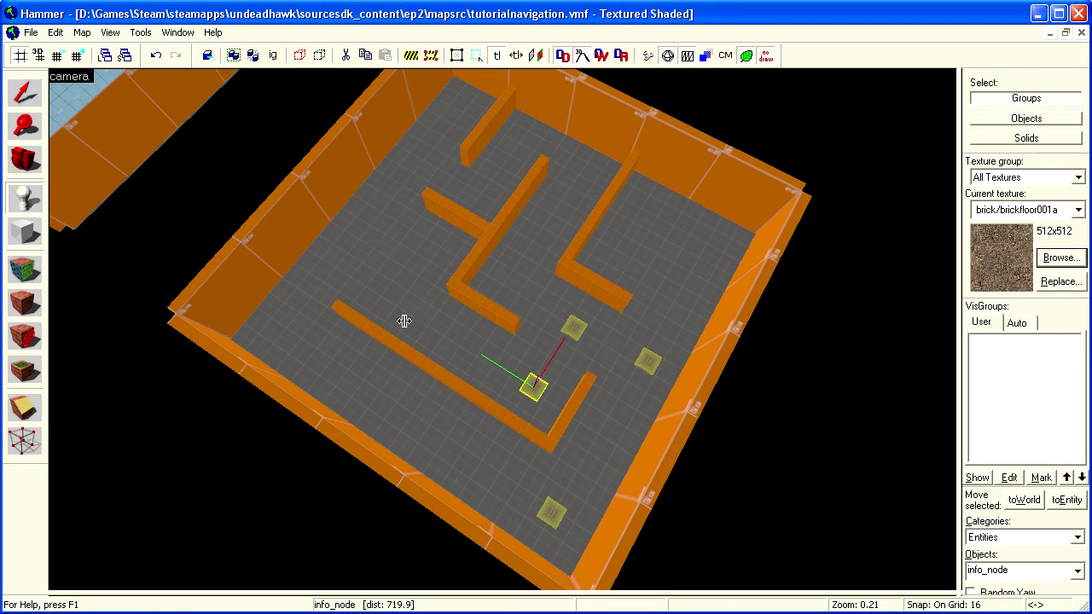
click(390, 301)
click(367, 213)
click(425, 249)
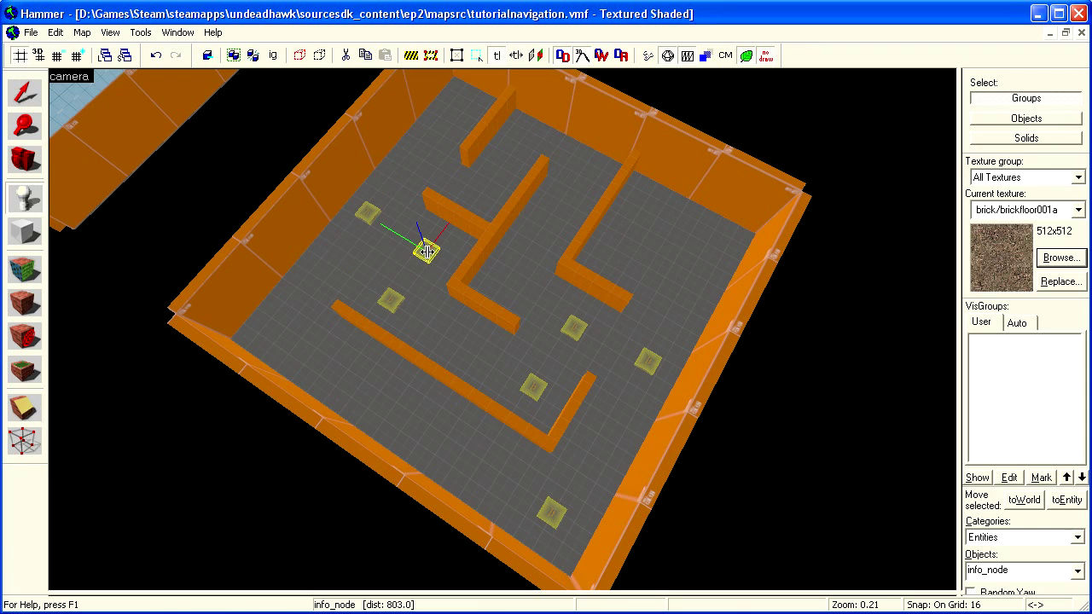
Place more info_node entities along the upper corridors and beside the central wall
click(329, 264)
click(414, 165)
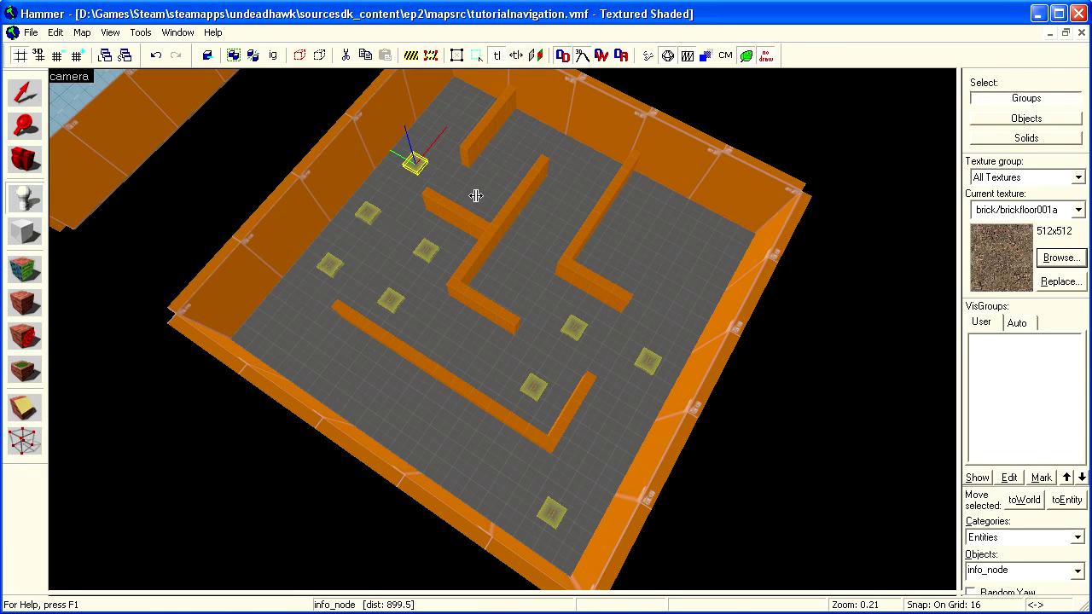
click(480, 196)
click(463, 108)
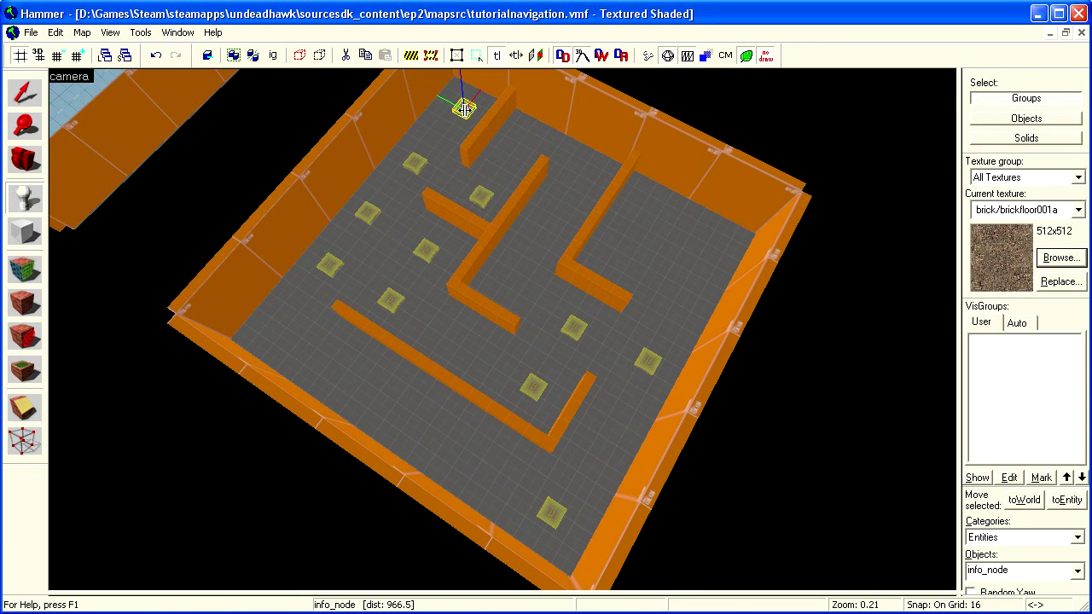
click(529, 139)
click(586, 165)
click(509, 282)
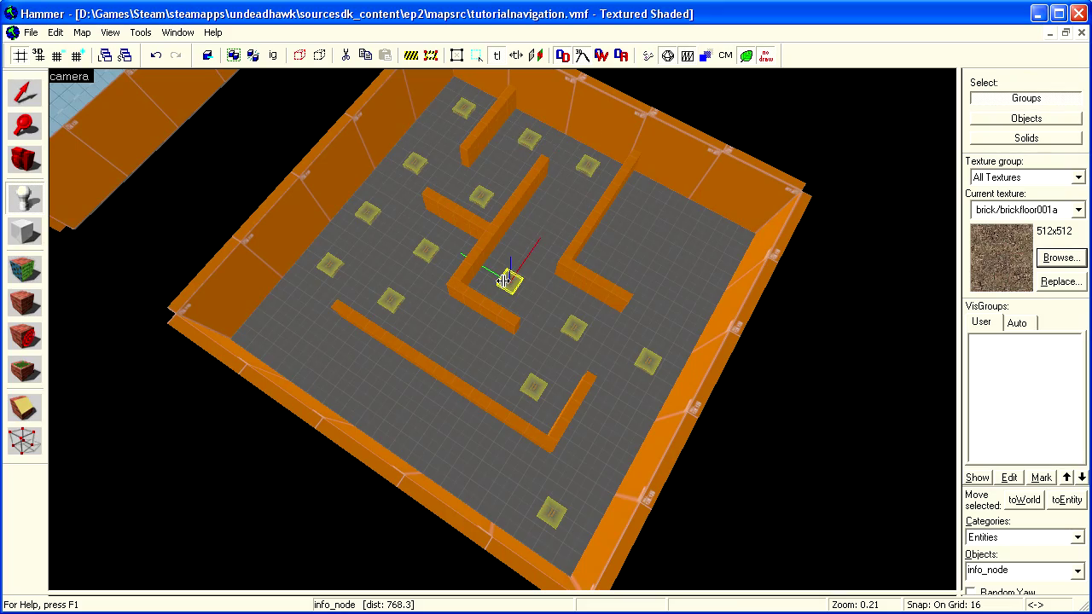
key(z)
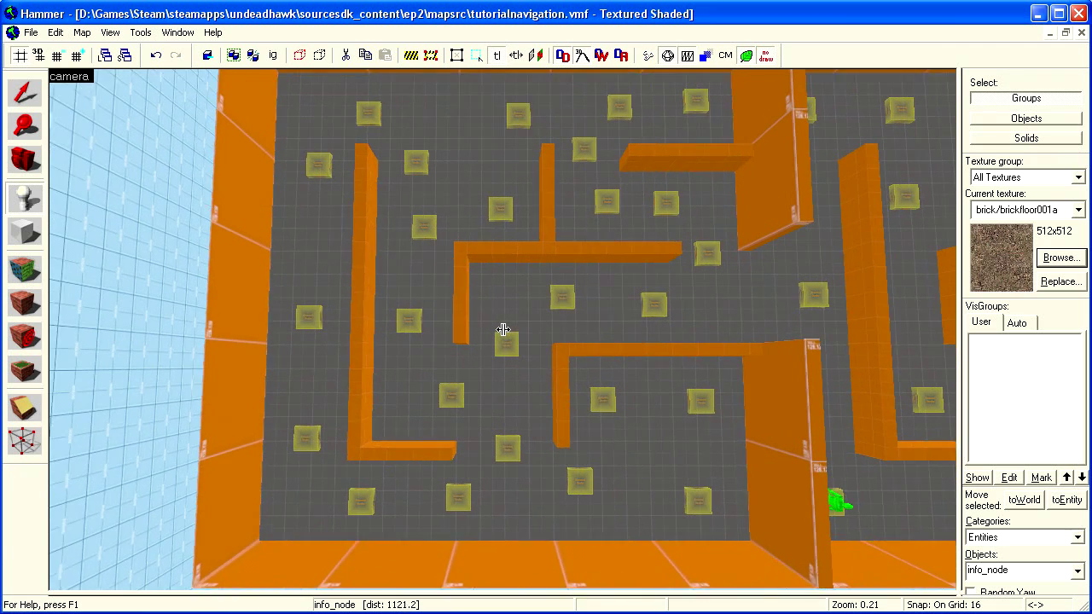
Select the lower-left info_node and drag it to a nearby floor spot
key(shift+s)
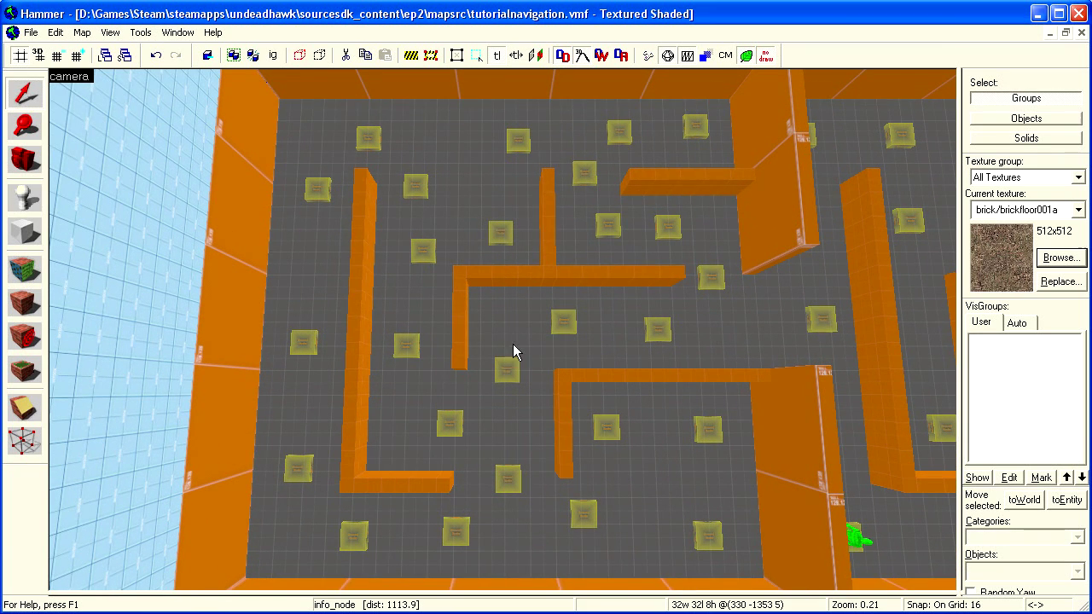
click(307, 471)
drag(345, 520, 354, 535)
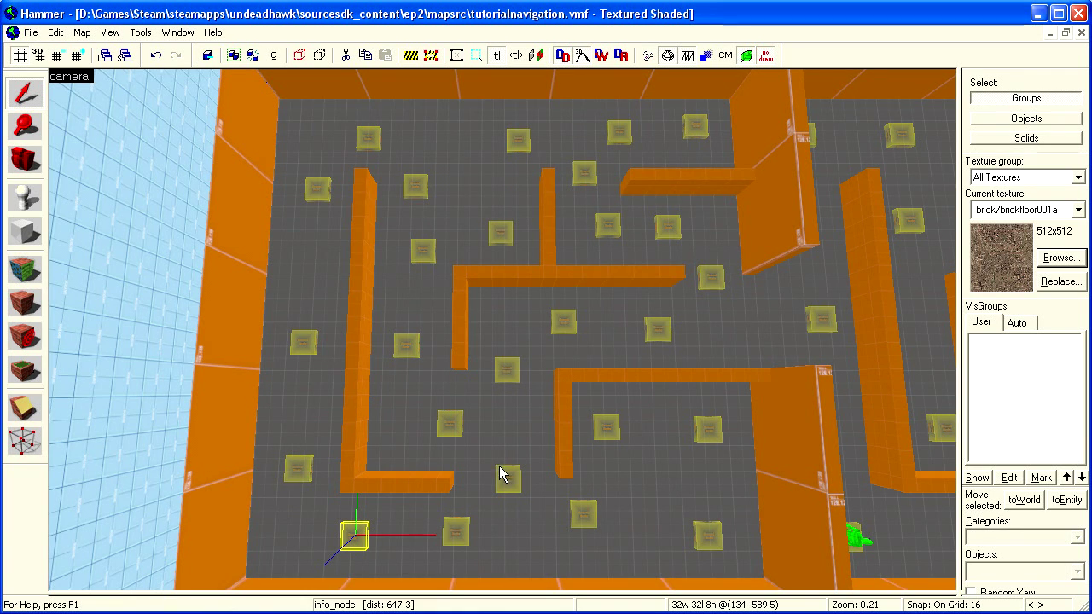
Pan and turn the 3D view to overlook the whole maze
key(d)
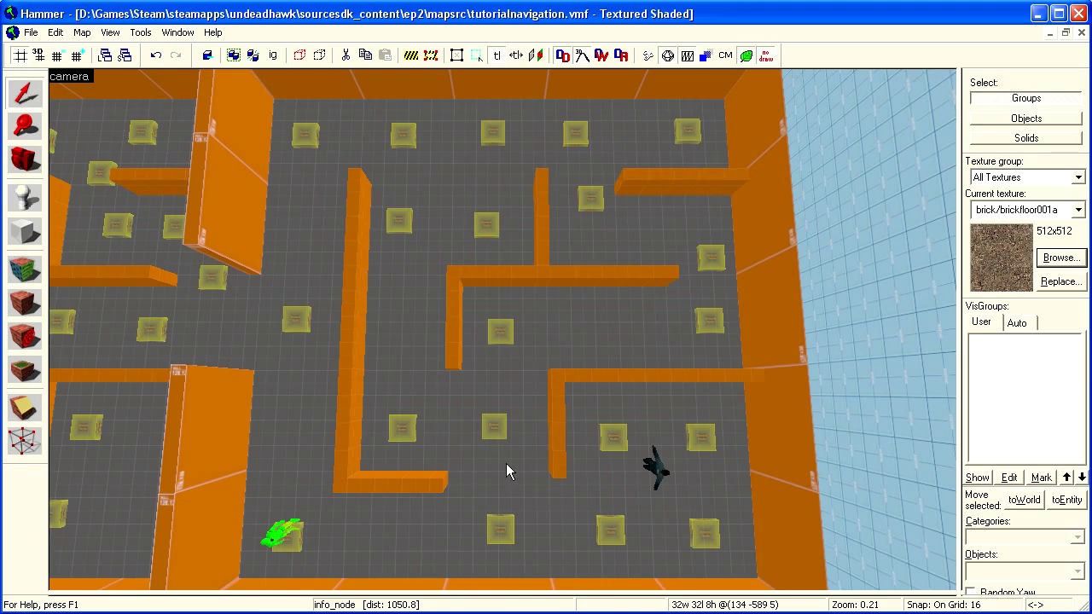
key(a)
key(Left)
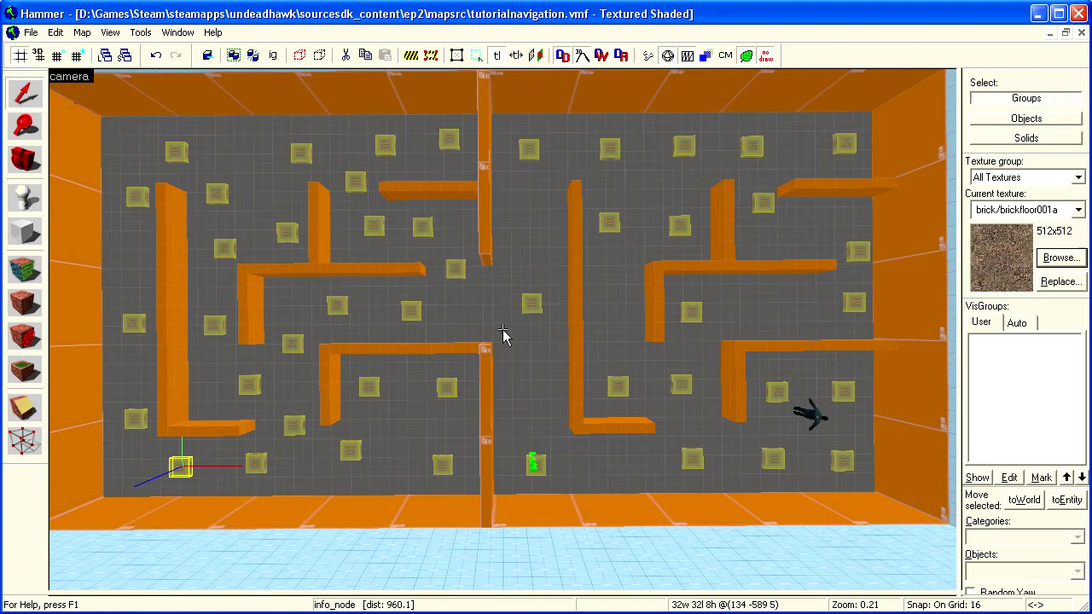
key(a)
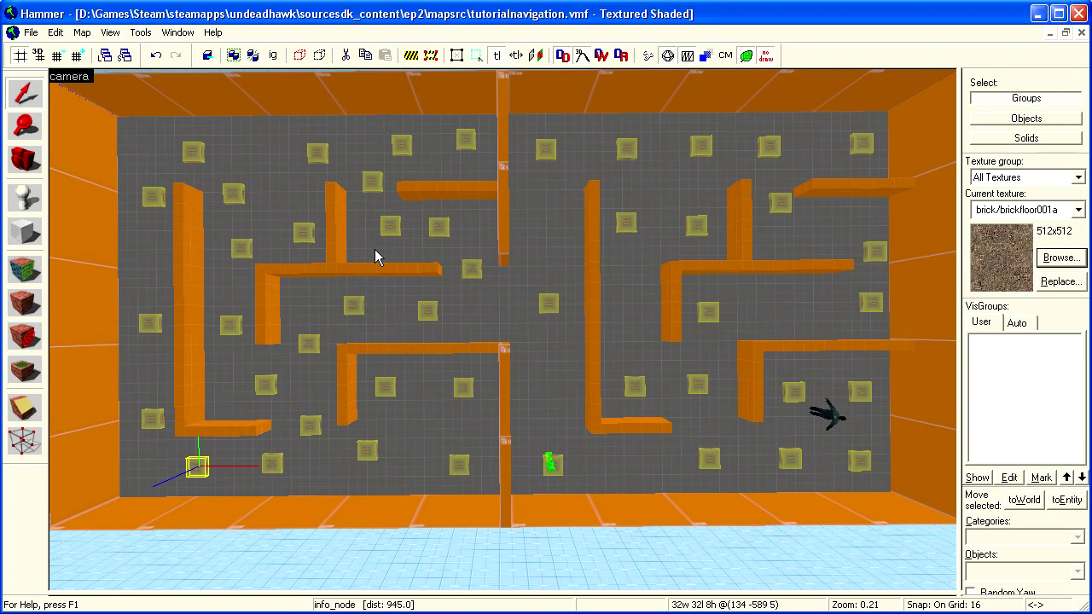
Select the right-half floor brush and bring up the Run Map [Advanced] settings
click(544, 258)
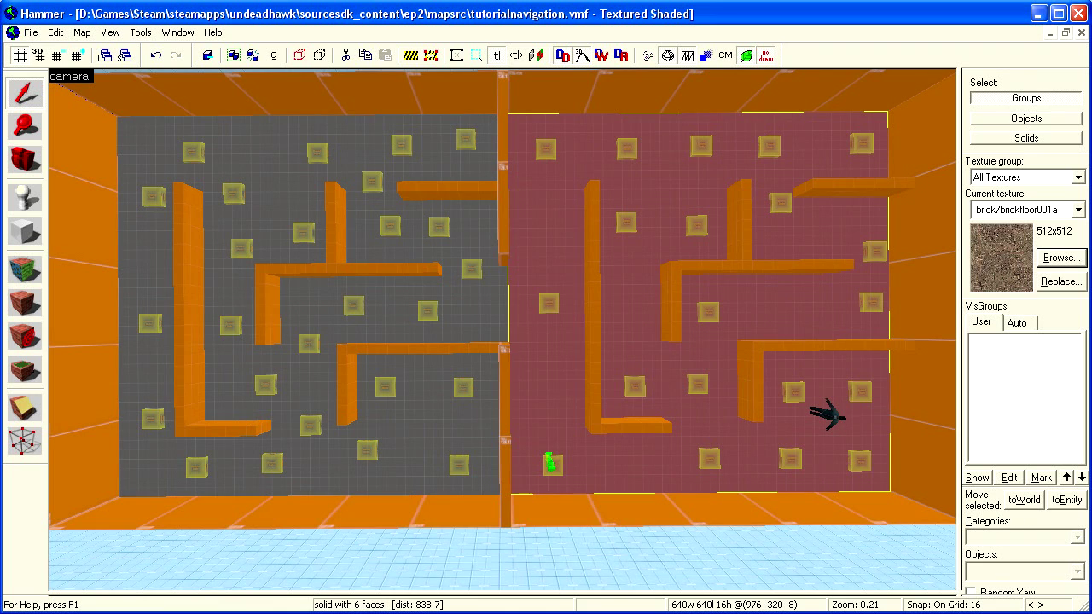
click(648, 56)
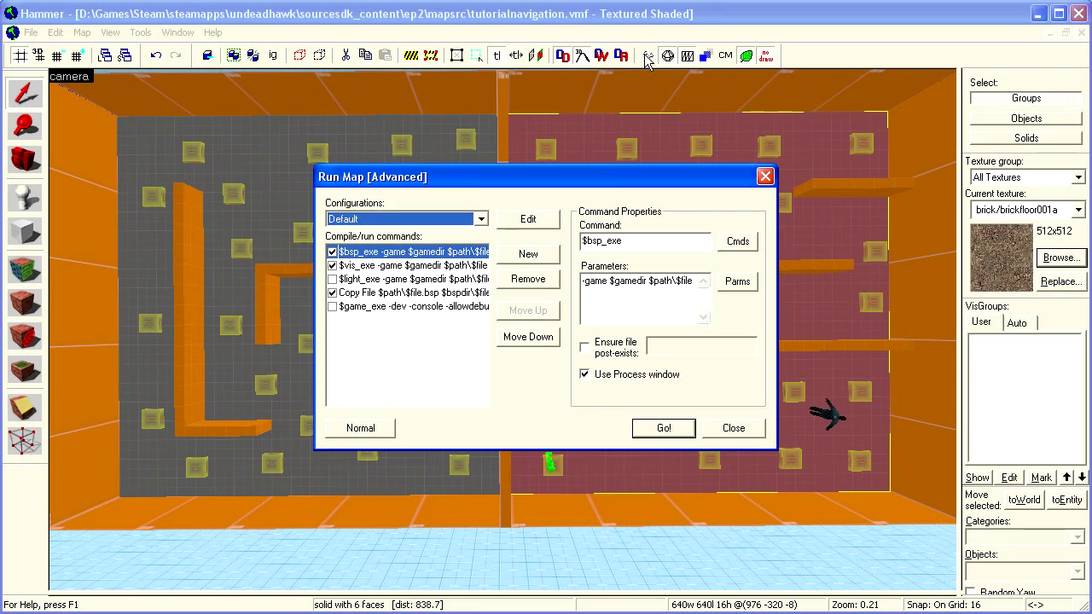
Compile and launch the map, then load it with 'map_edit tutorialnavigation' in the console
click(659, 435)
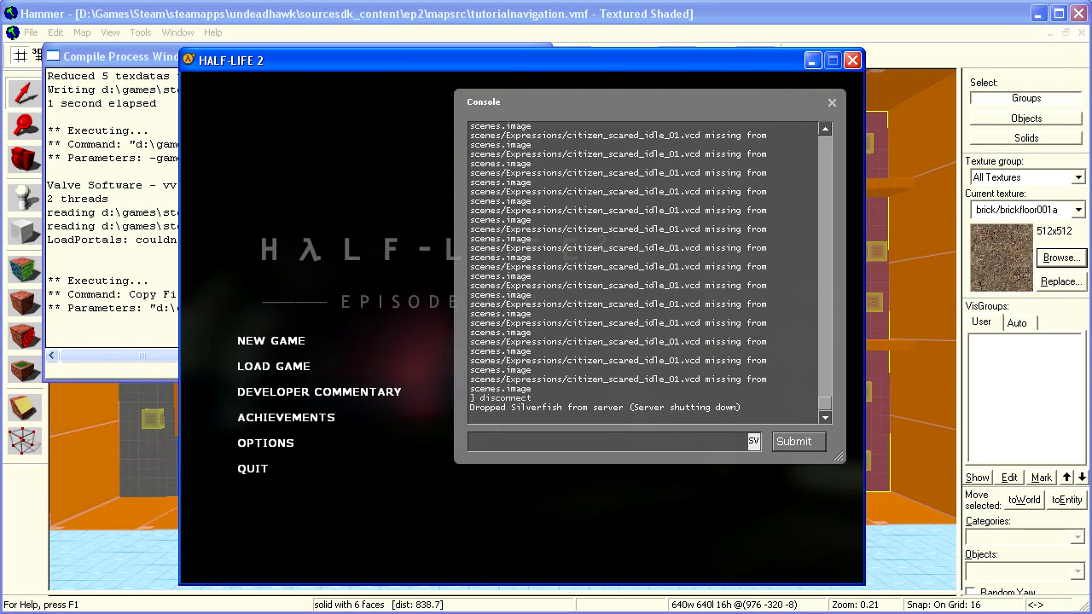
text(map_ed)
text(it)
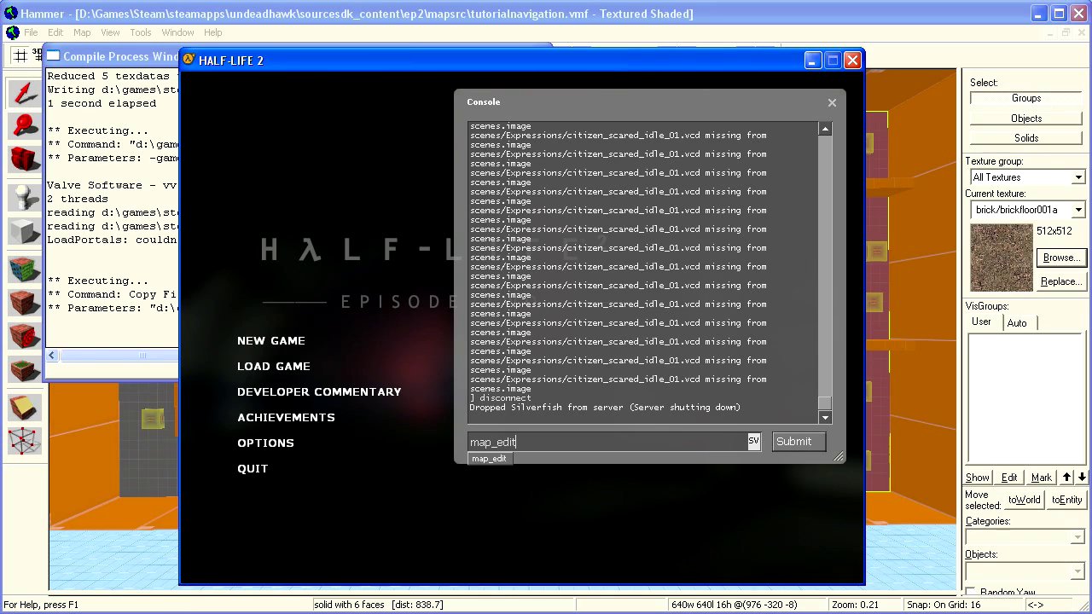
text( tutorialnav)
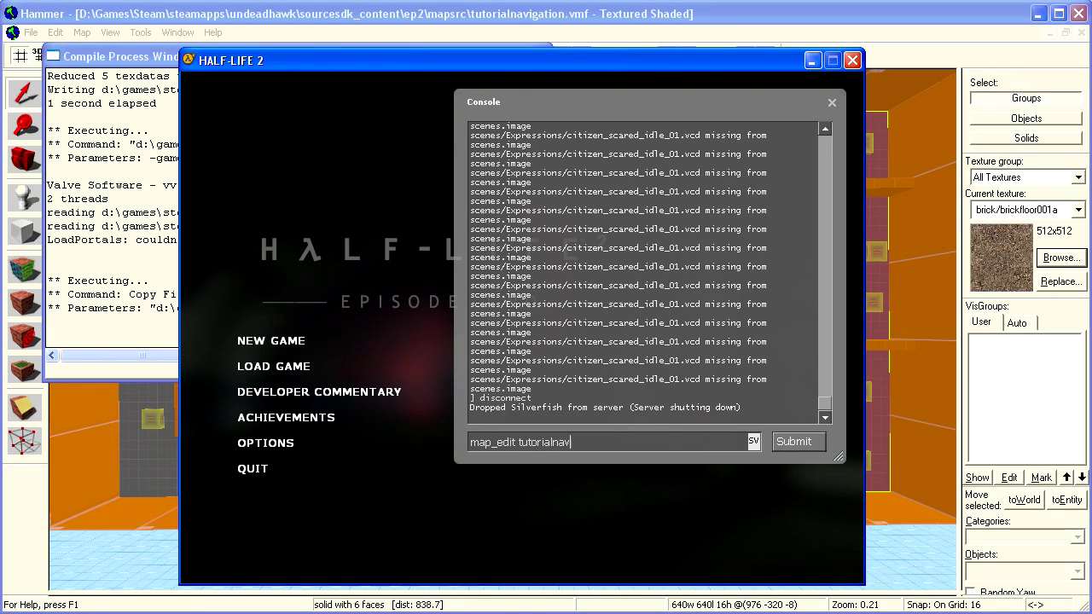
text(igation)
key(Return)
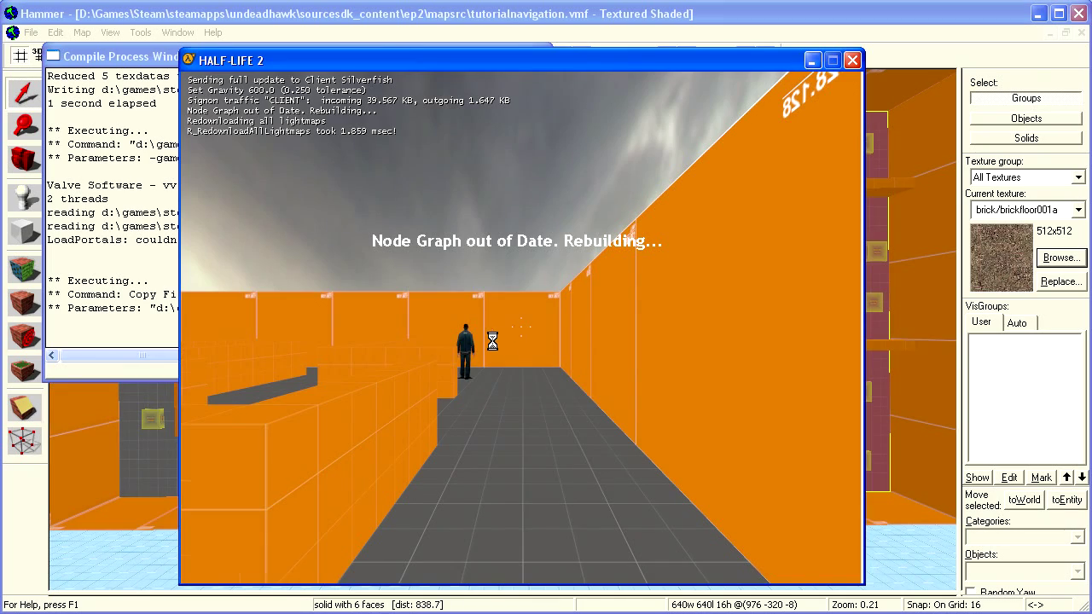
Fly through the maze inspecting the rebuilt node links, passing the citizen's room
key(w)
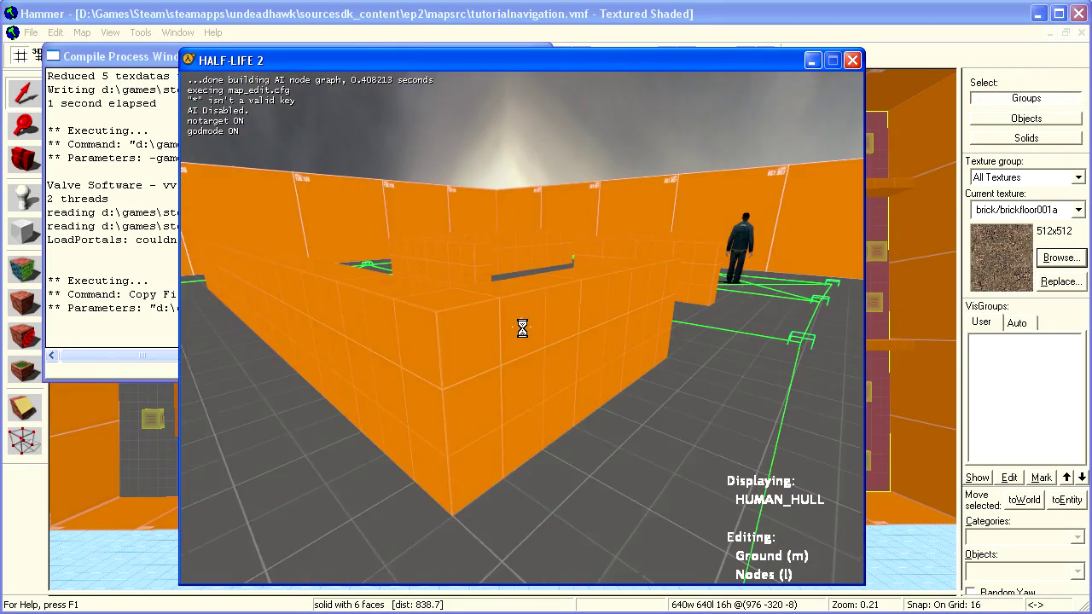
key(w)
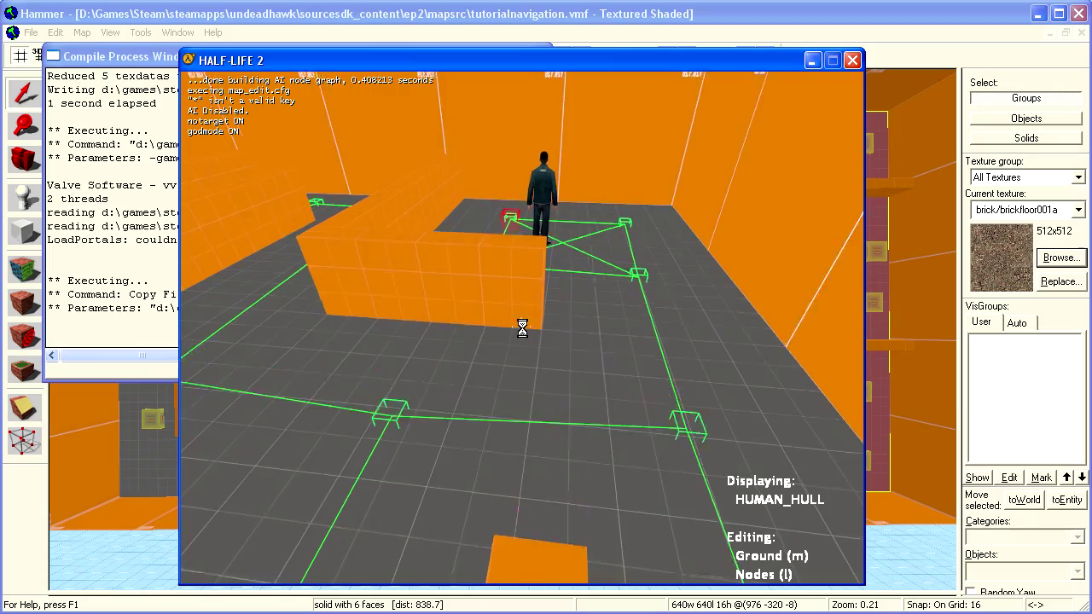
key(w)
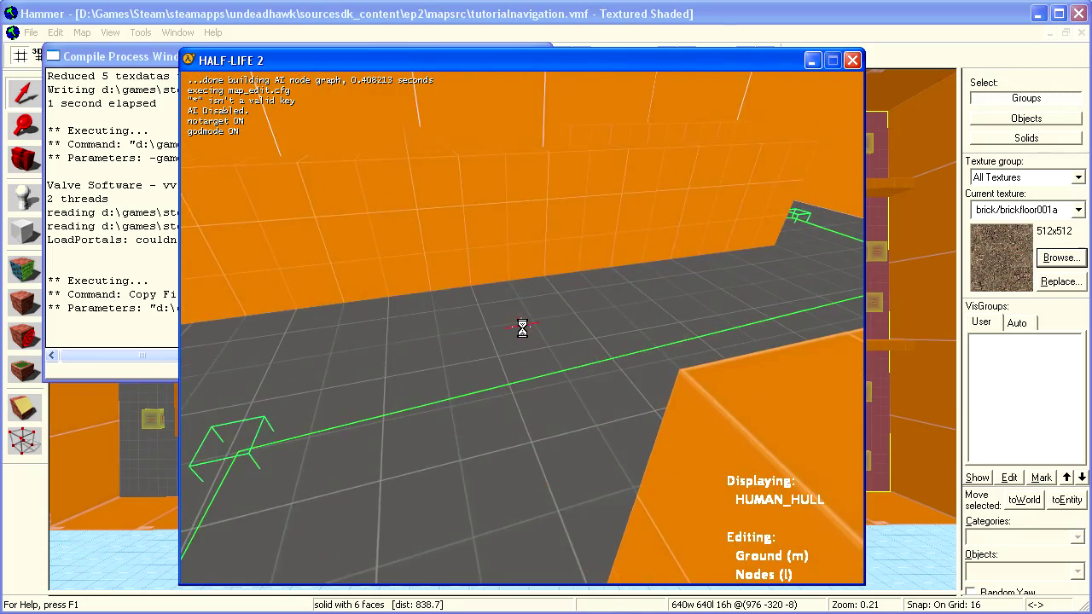
key(w)
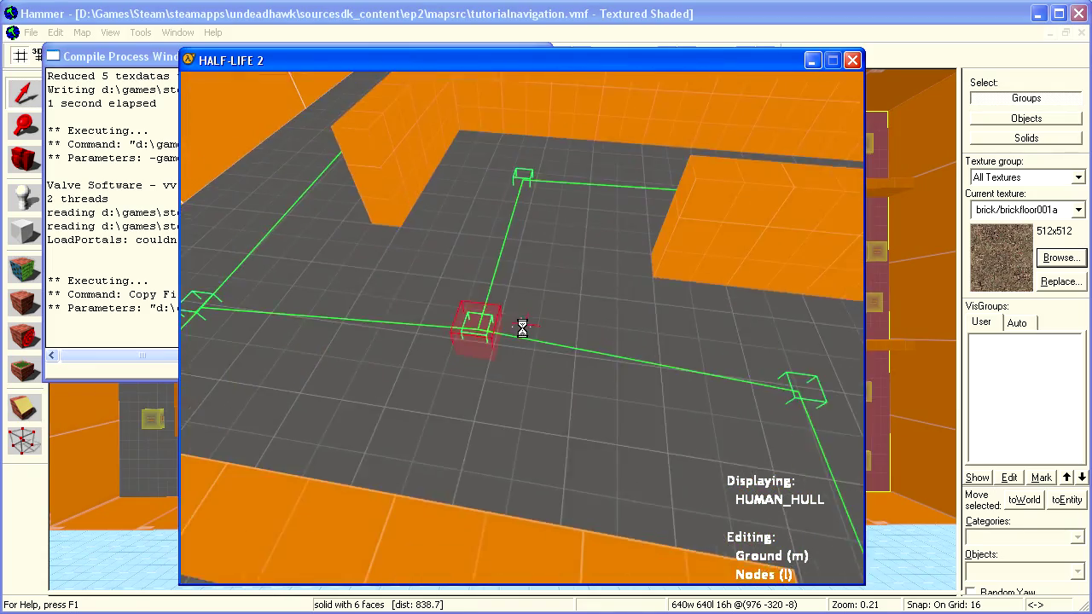
key(w)
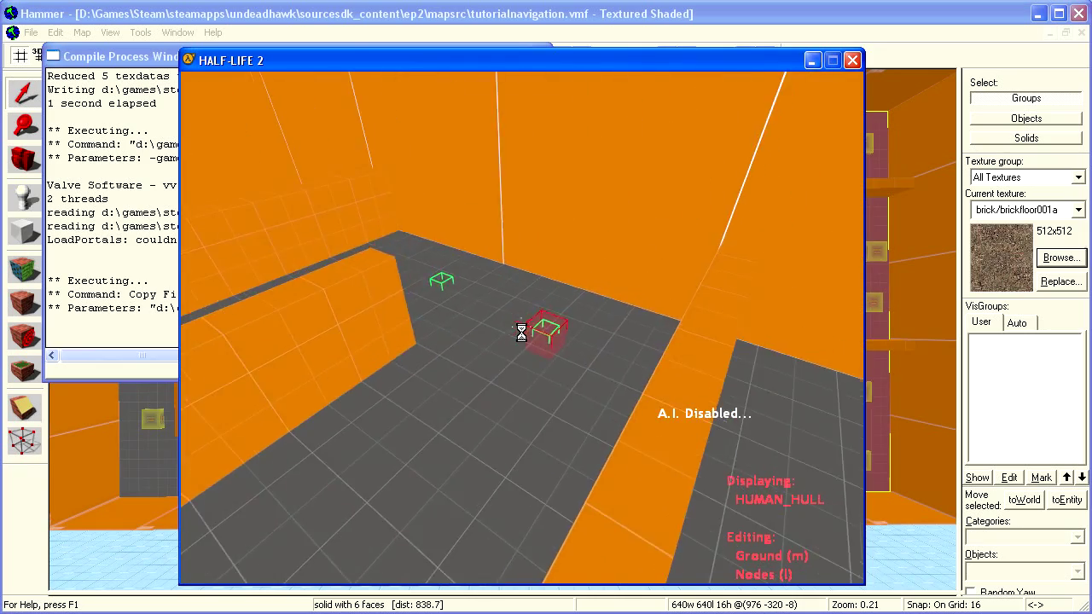
key(w)
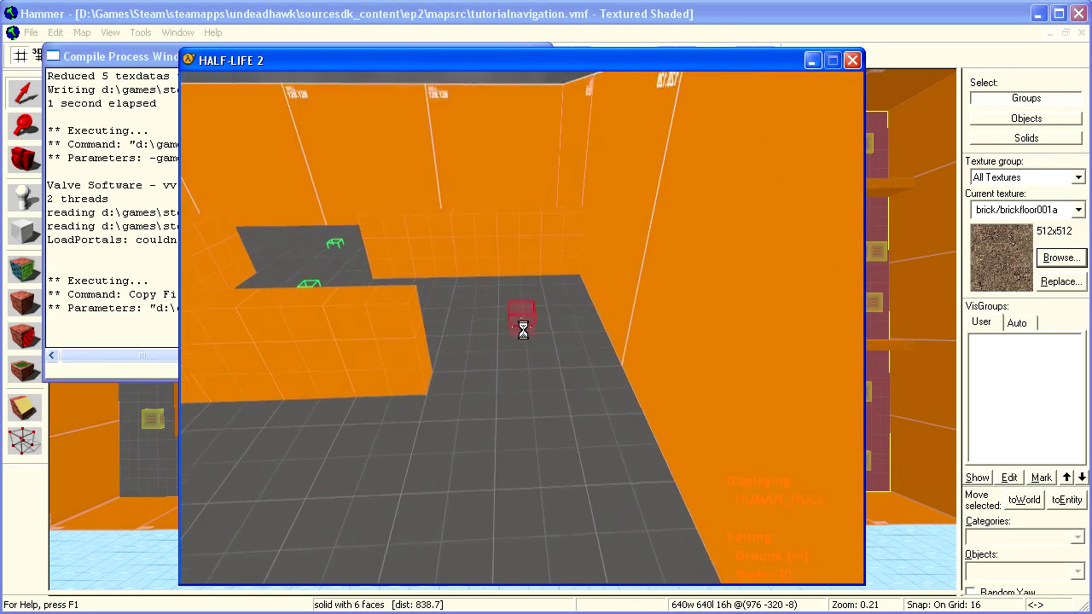
key(w)
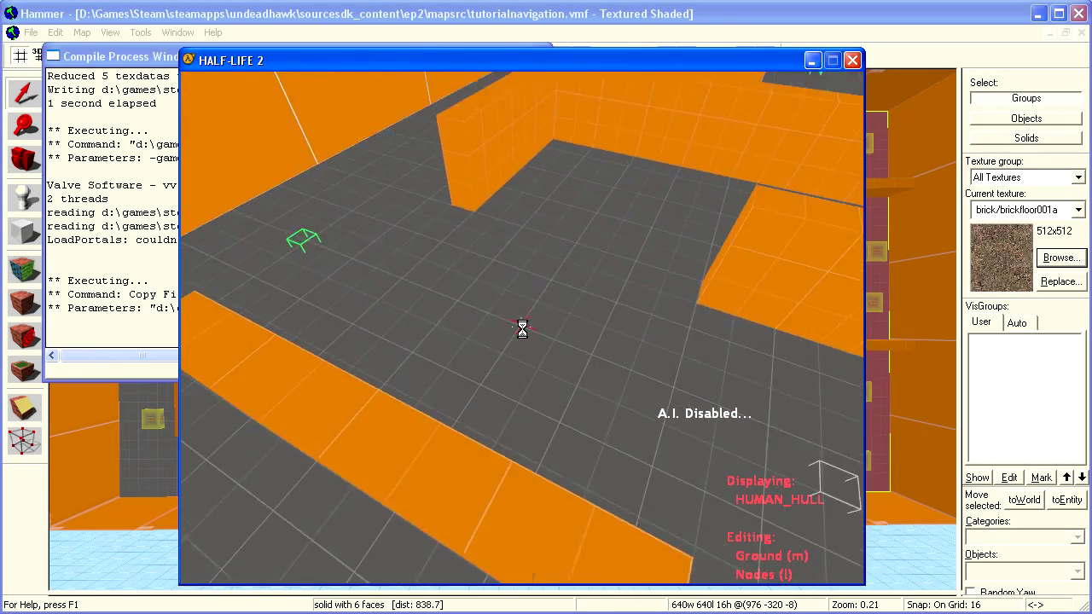
key(w)
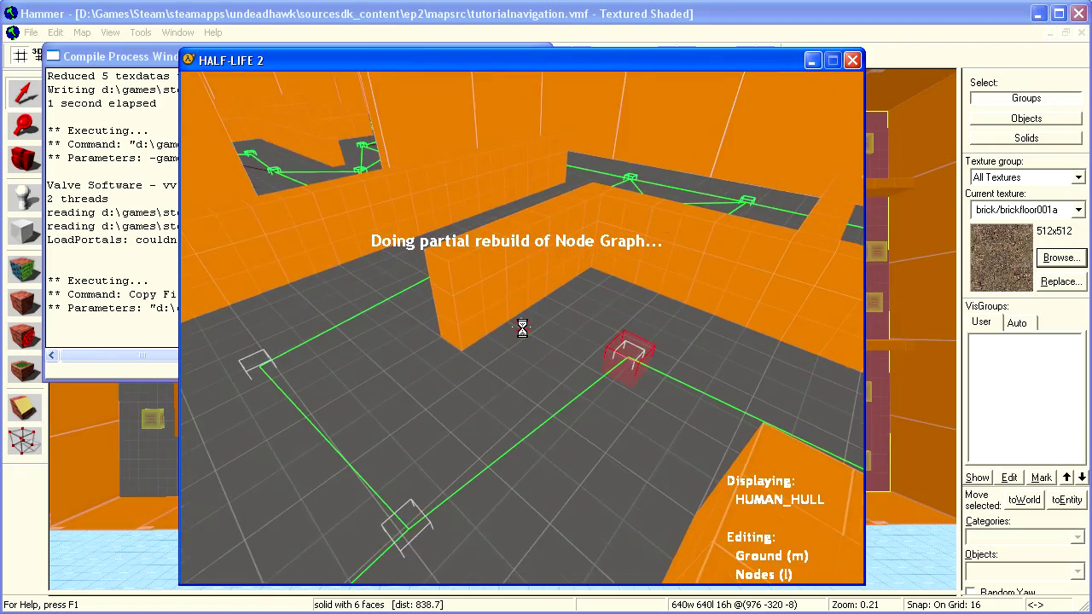
key(w)
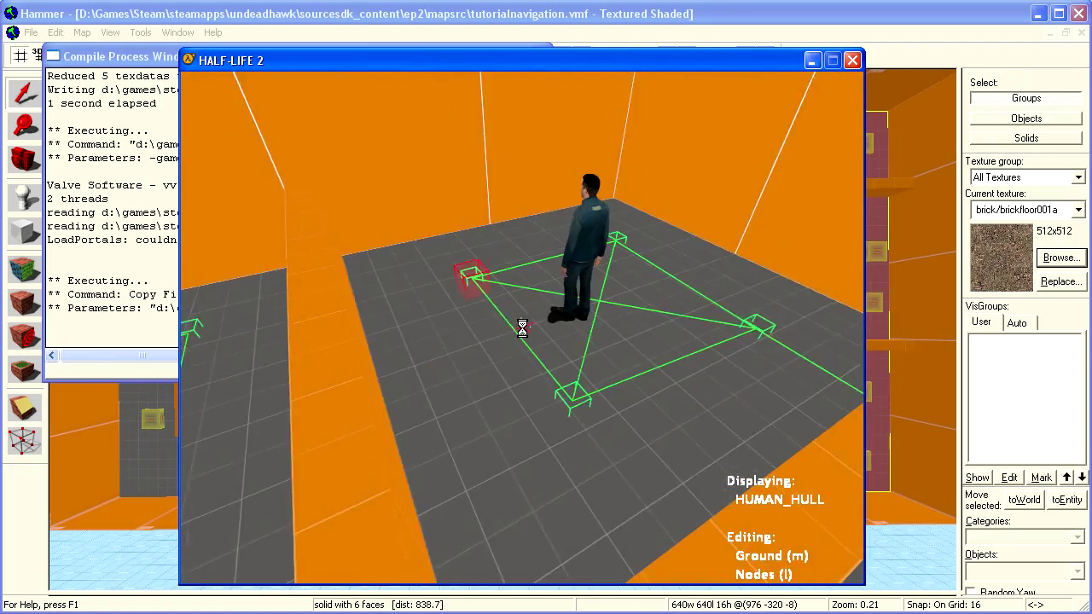
key(w)
key(w)
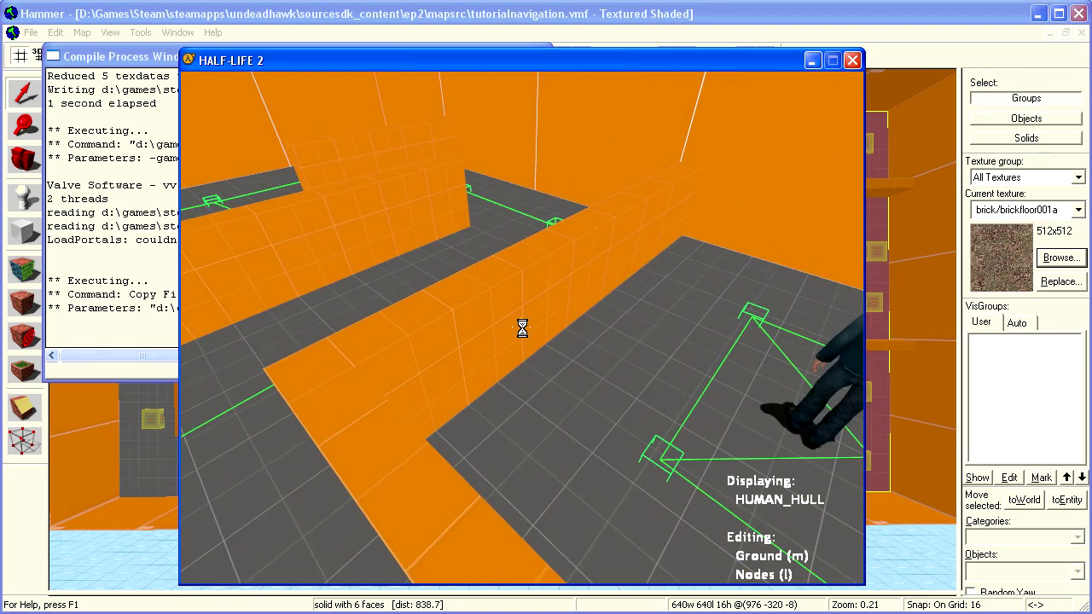
key(w)
key(w)
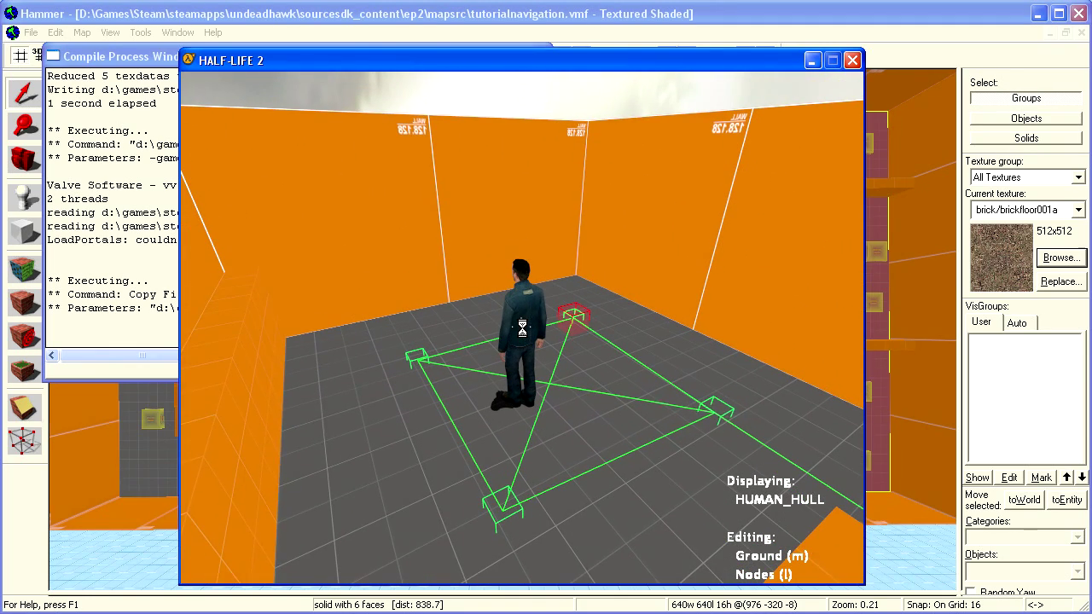
Turn on developer mode and toggle ai_disable so NPC AI runs again
key(grave)
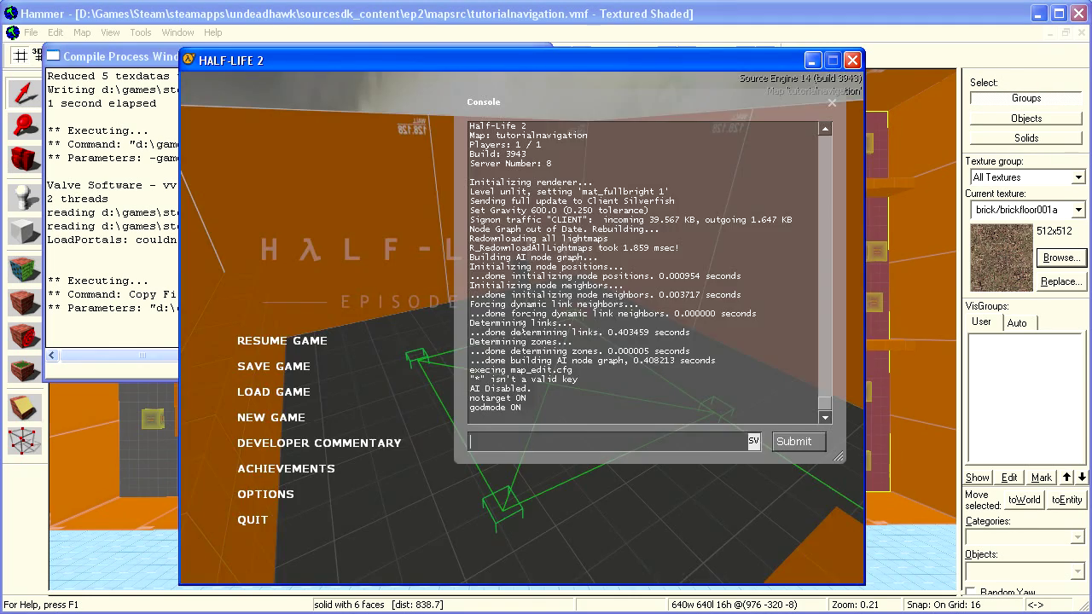
text(developer 1)
key(Return)
key(grave)
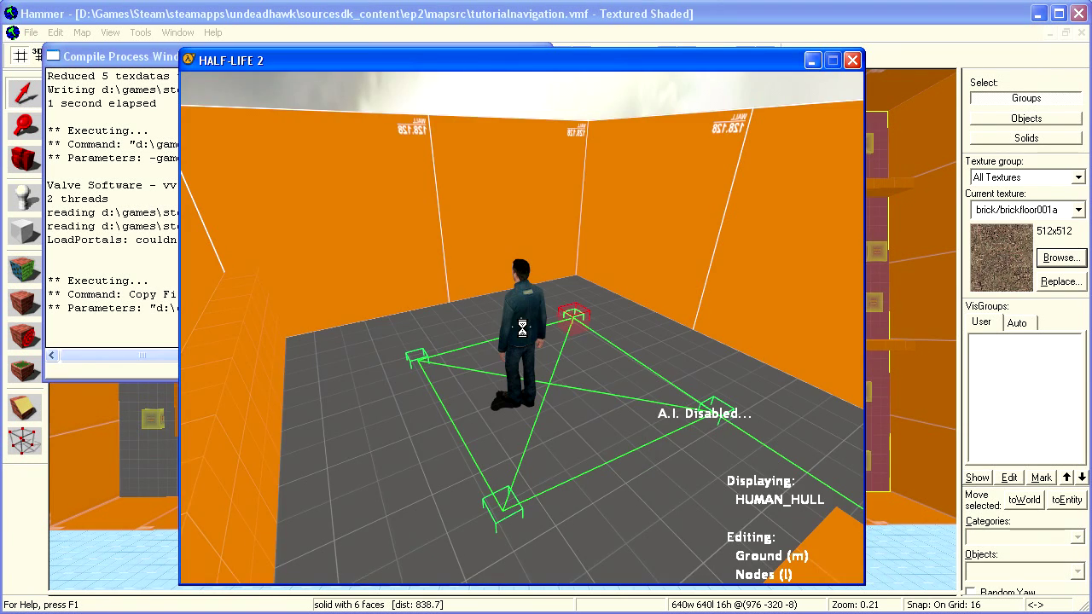
key(grave)
text(ai_dis)
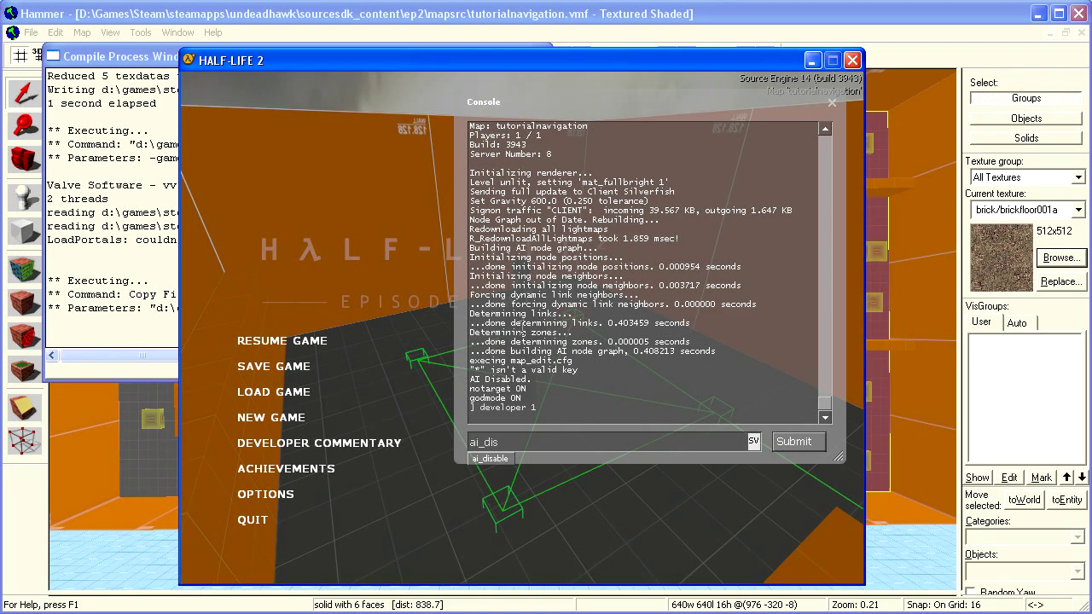
key(Return)
key(grave)
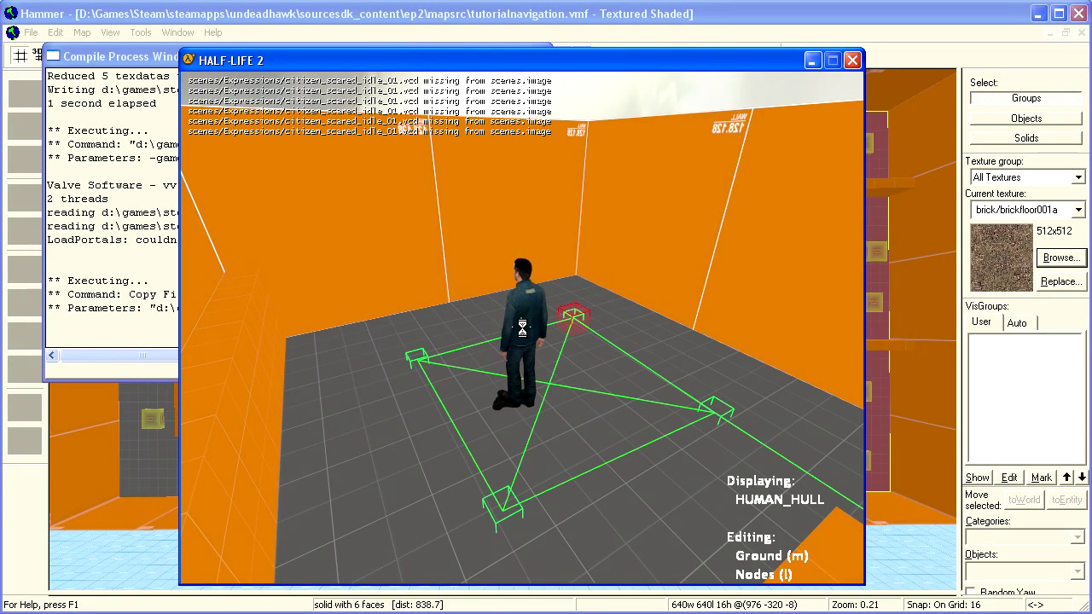
Select the aimed-at citizen with npc_select
key(grave)
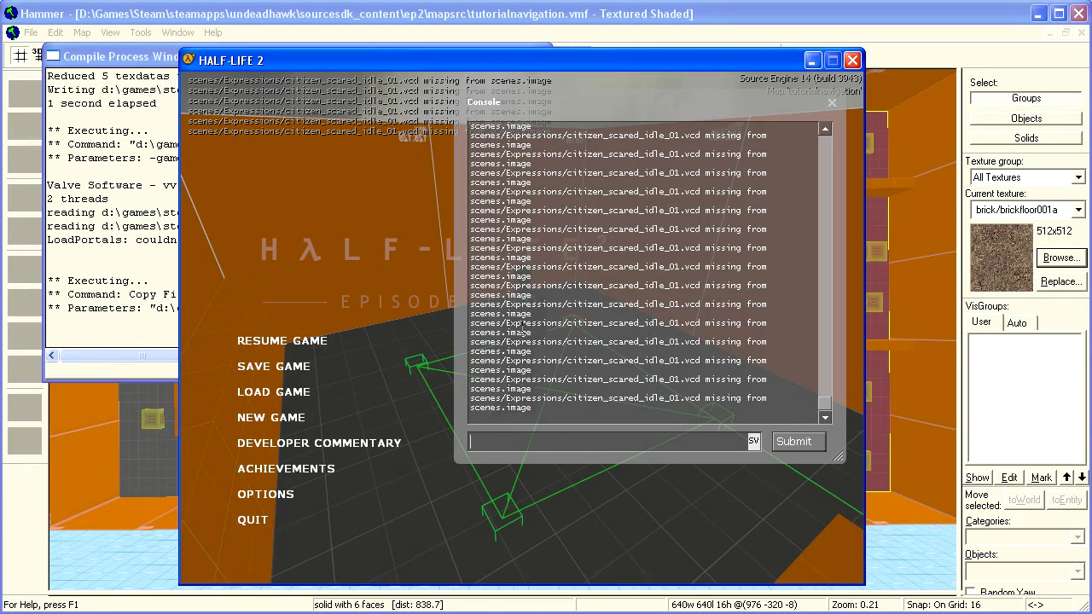
text(npc_)
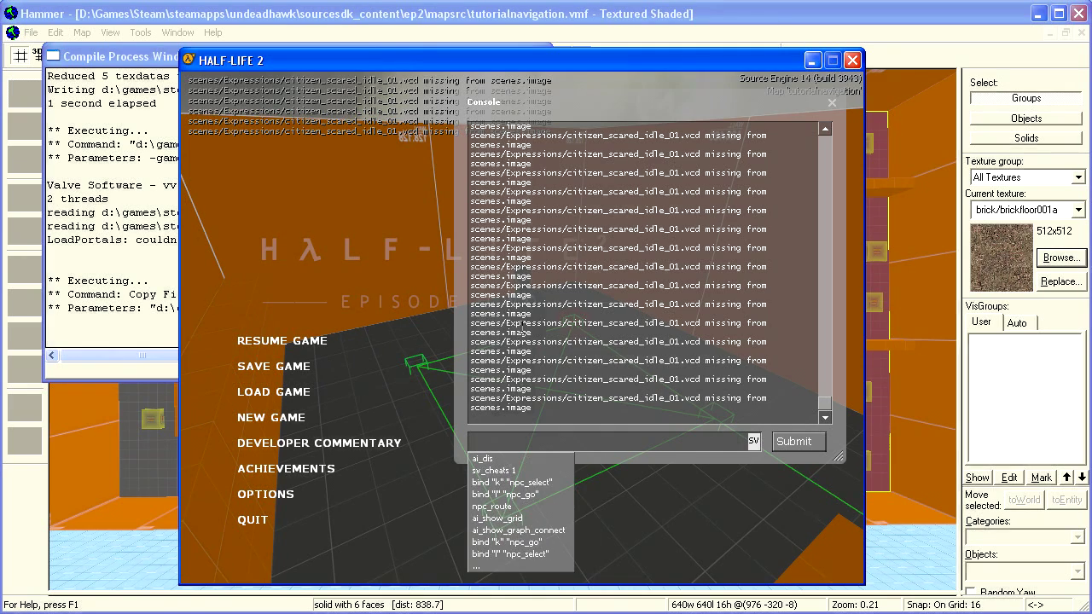
text(select)
key(grave)
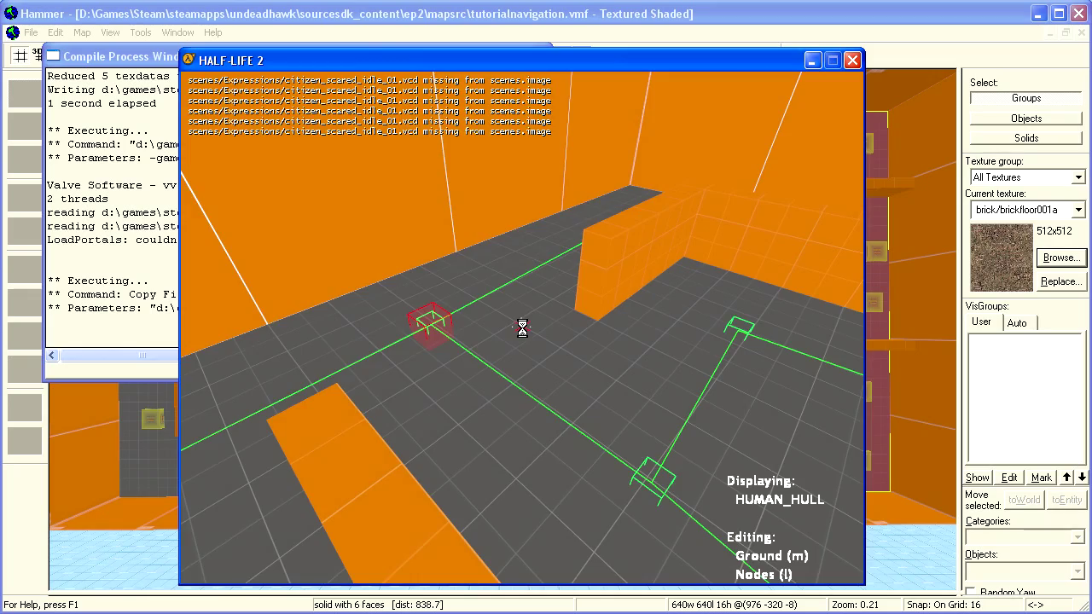
Order the selected citizen to the aimed spot with npc_go
key(grave)
key(BackSpace)
key(BackSpace)
key(BackSpace)
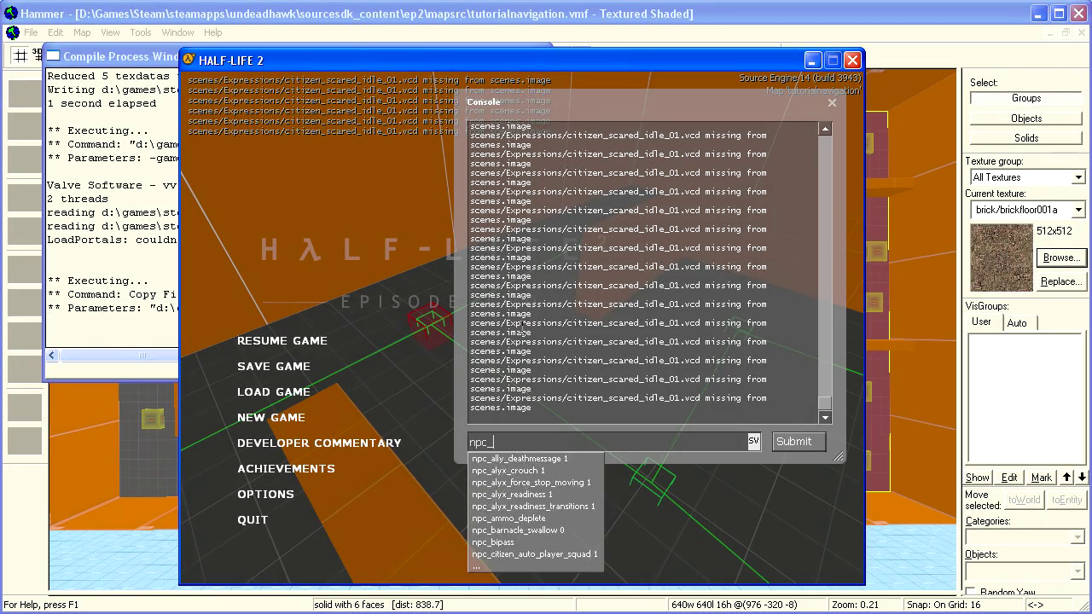
text(go)
key(Return)
key(grave)
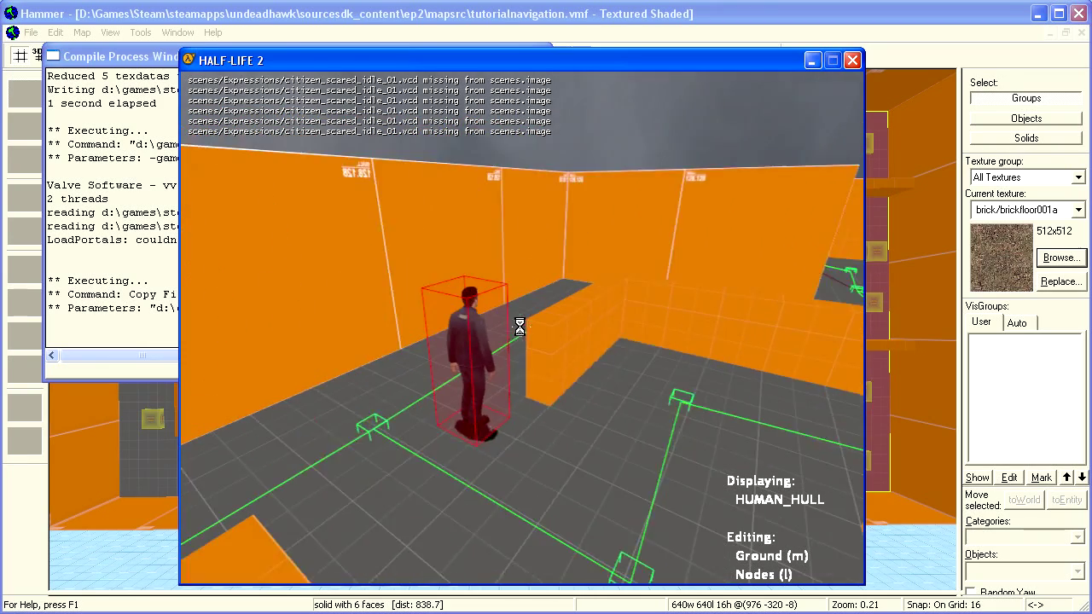
key(grave)
text(npc_rout)
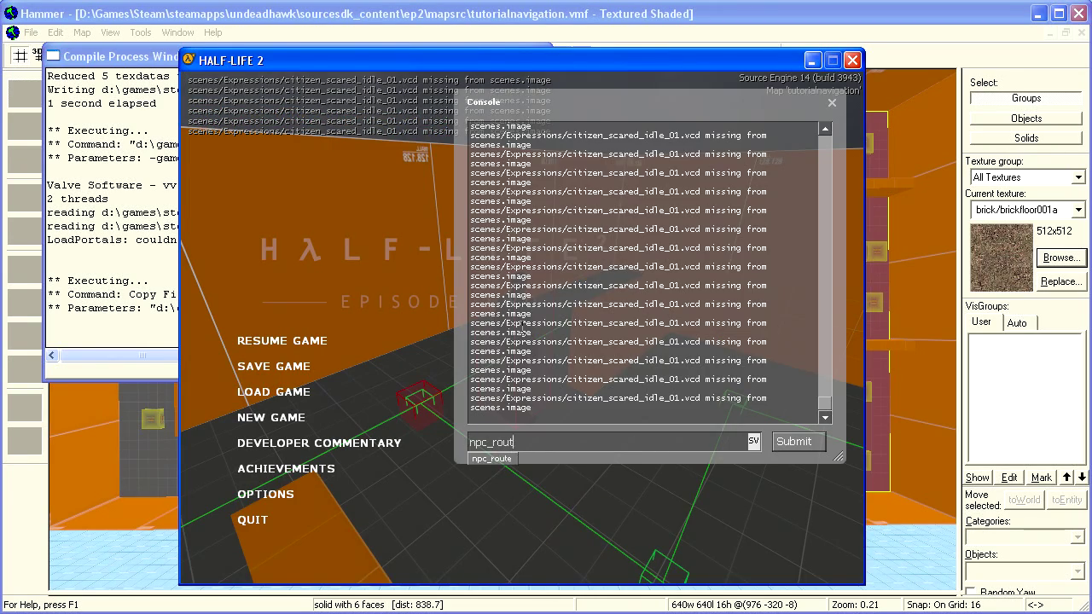
Show the citizen's path with npc_route and send it walking along it
text(e)
key(Return)
key(grave)
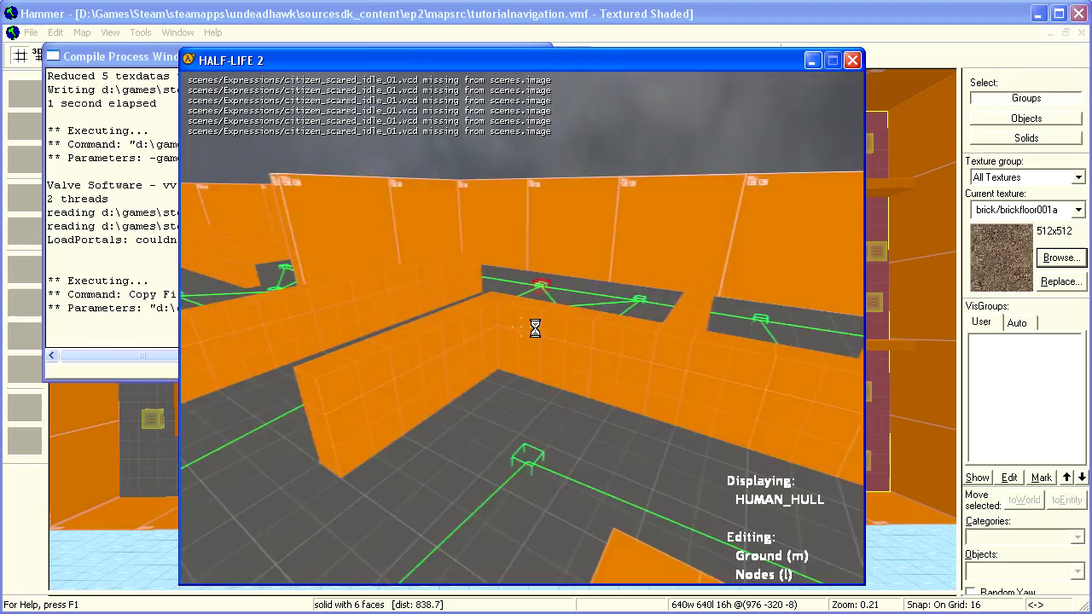
key(grave)
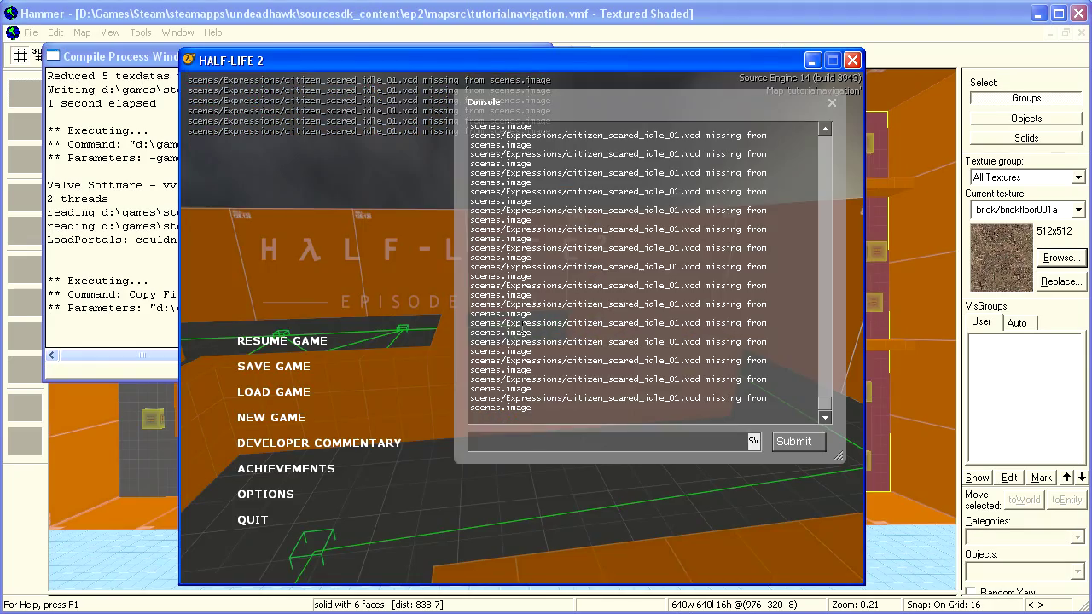
text(npc_go)
key(Return)
key(grave)
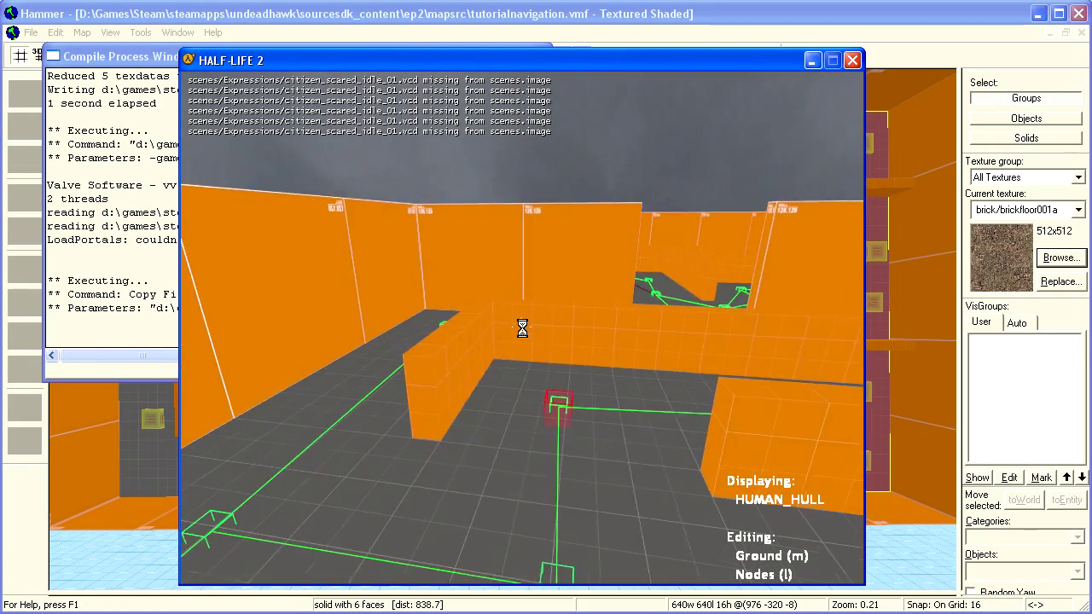
Recall the previous npc command to send the citizen to a new spot
key(grave)
key(Up)
key(Return)
key(grave)
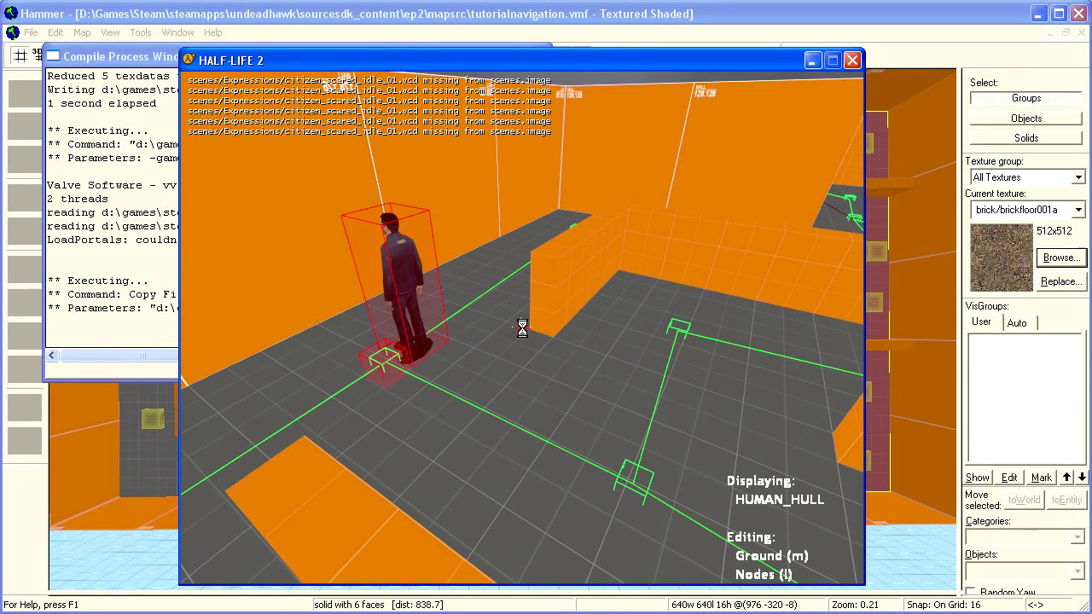
key(Escape)
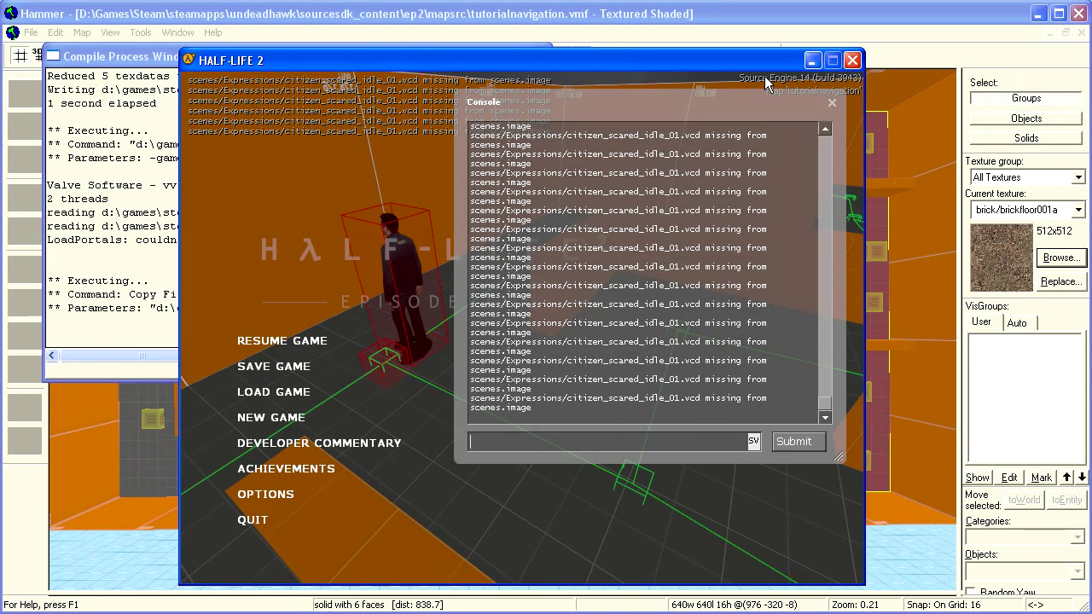
Glance at Hammer, then return to the game and inspect the red node's links
click(812, 59)
click(544, 56)
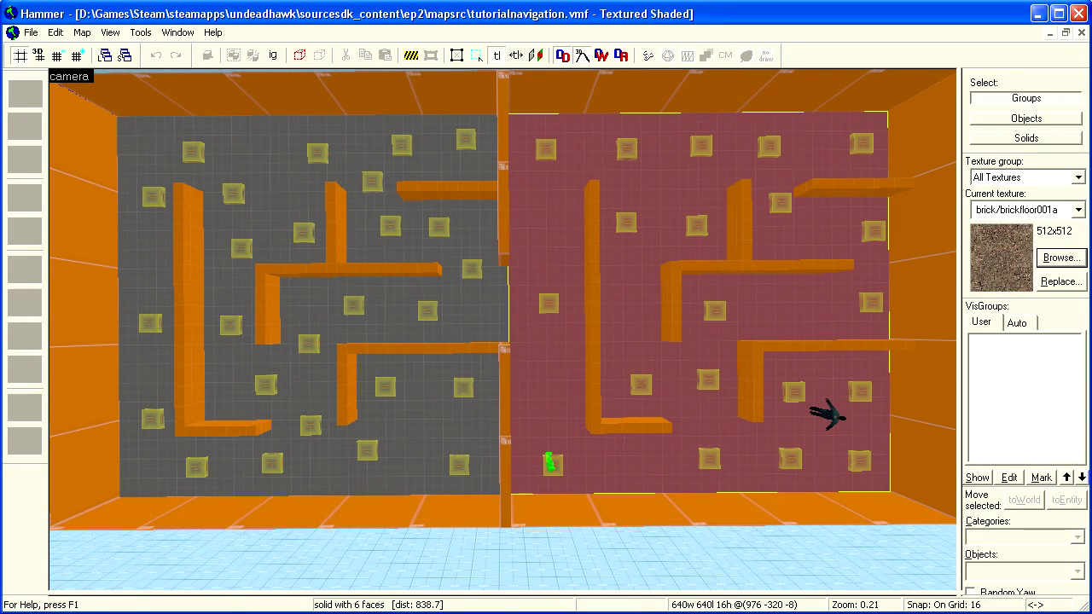
key(alt+Tab)
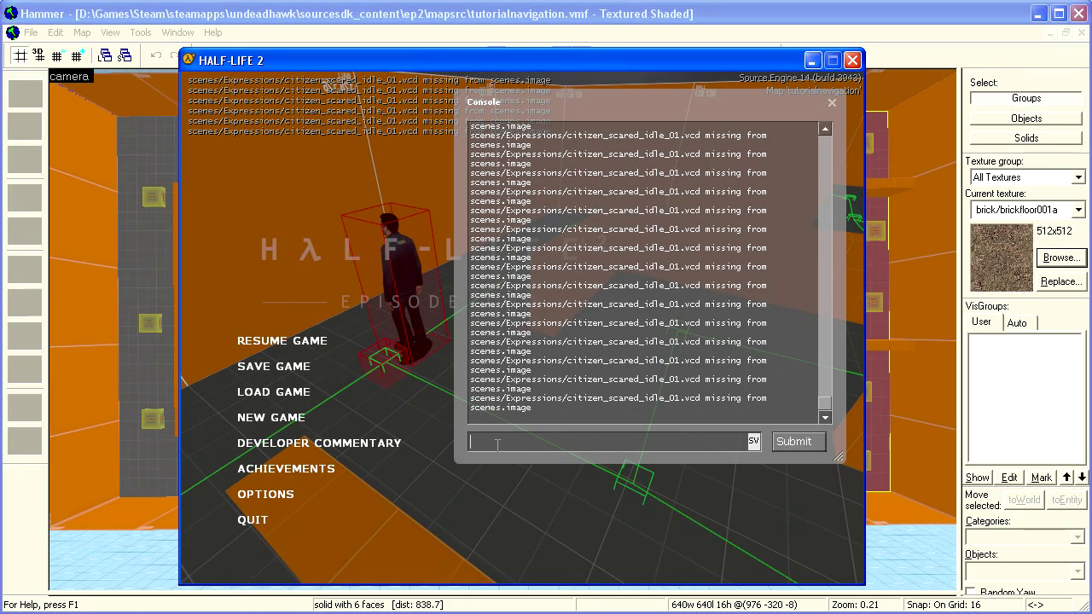
key(Escape)
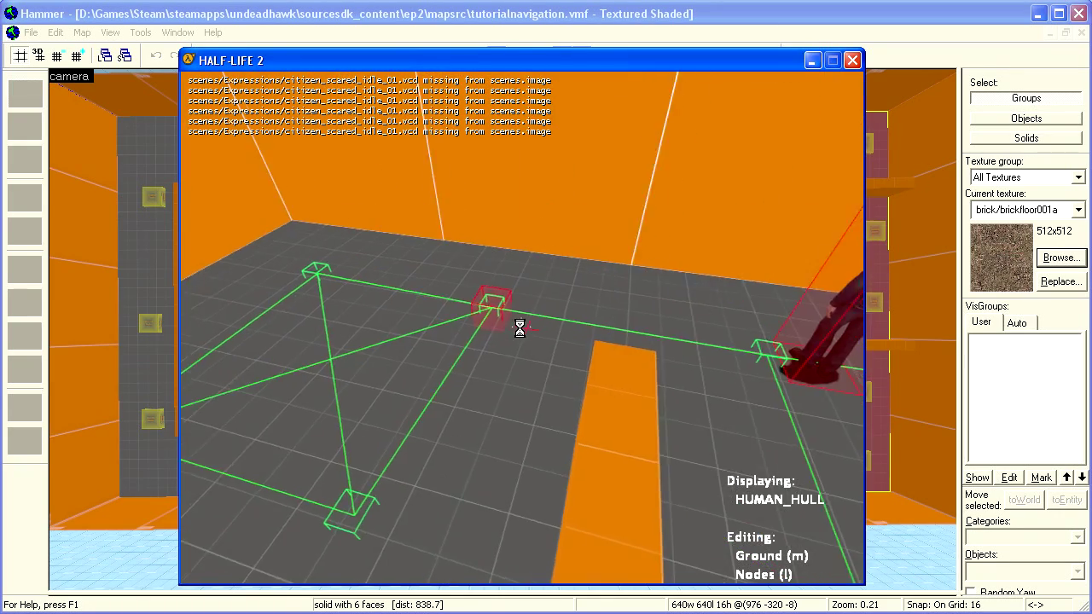
key(a)
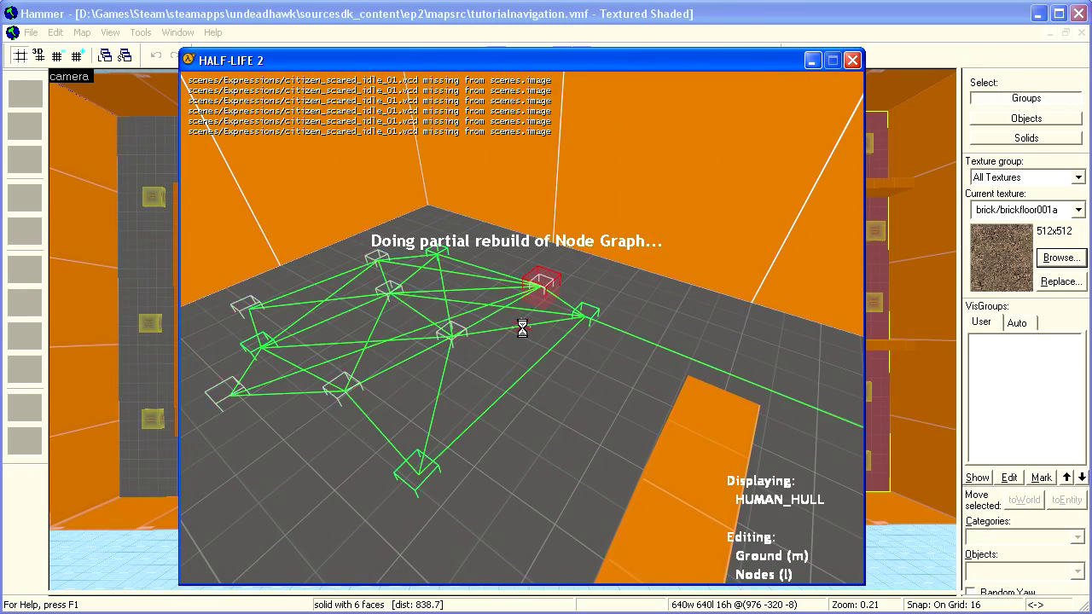
Leave the running map with the console command 'disconnect'
key(Escape)
text(disconnect)
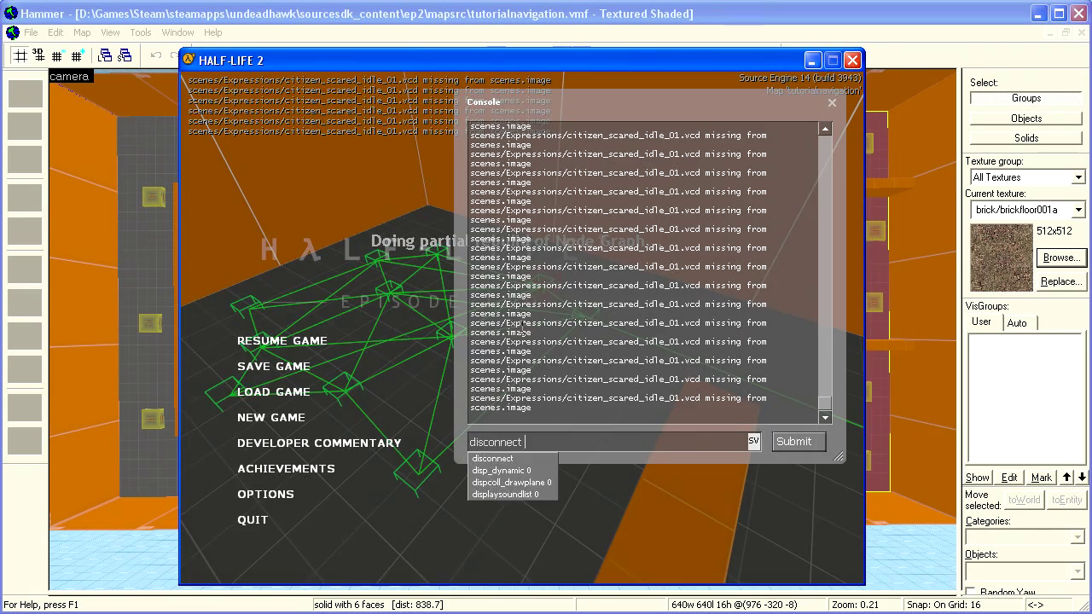
key(Return)
Fly Hammer's 3D camera down and tilt toward the citizen among the red-floor nodes
key(alt+Tab)
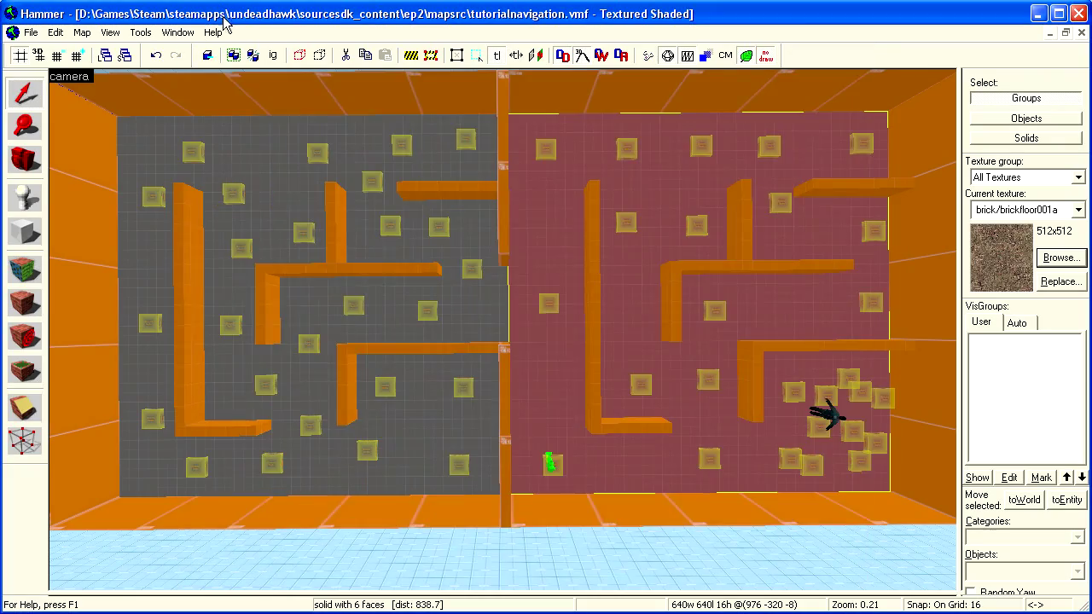
key(w)
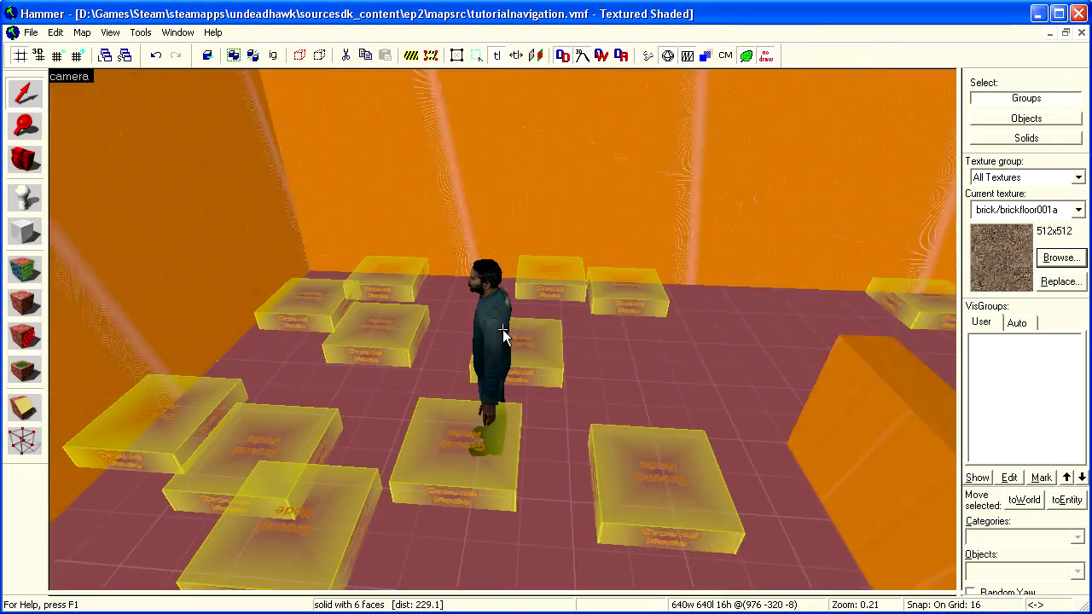
key(Down)
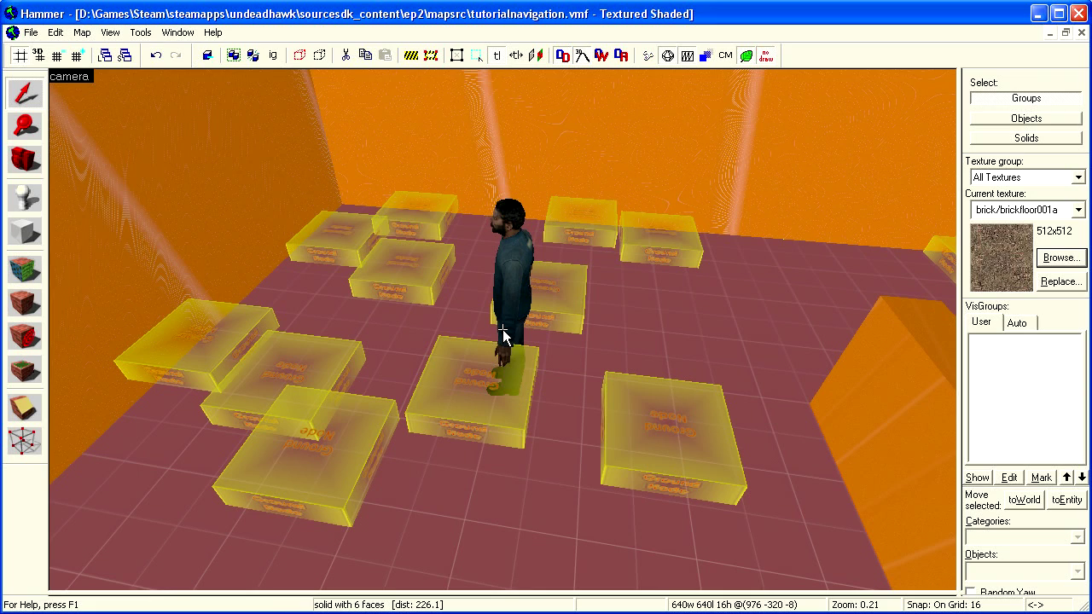
key(alt+Tab)
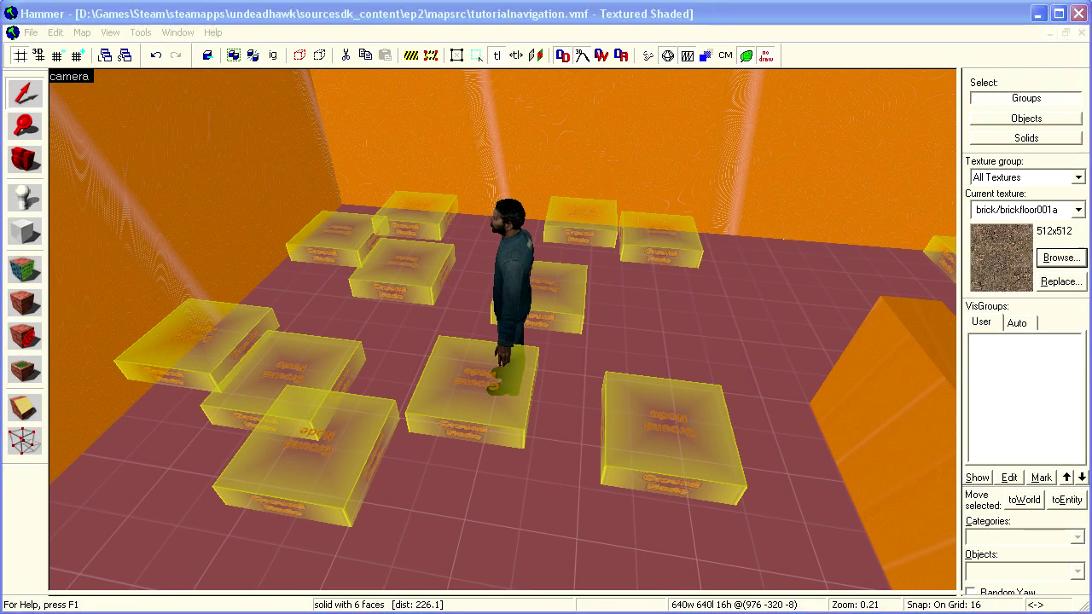